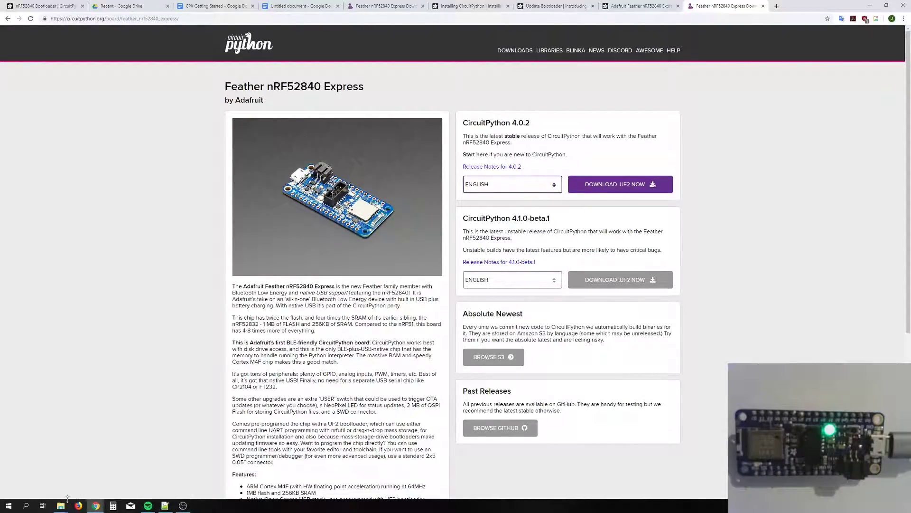
Step: Bring up the CIRCUITPY drive window in File Explorer to check the CircuitPython version in boot_out.txt
mouse_move(67, 506)
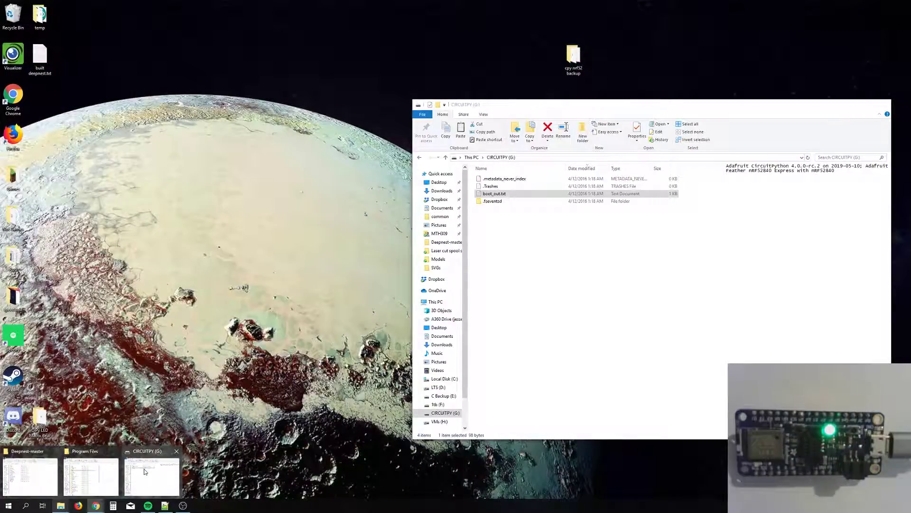
left_click(144, 468)
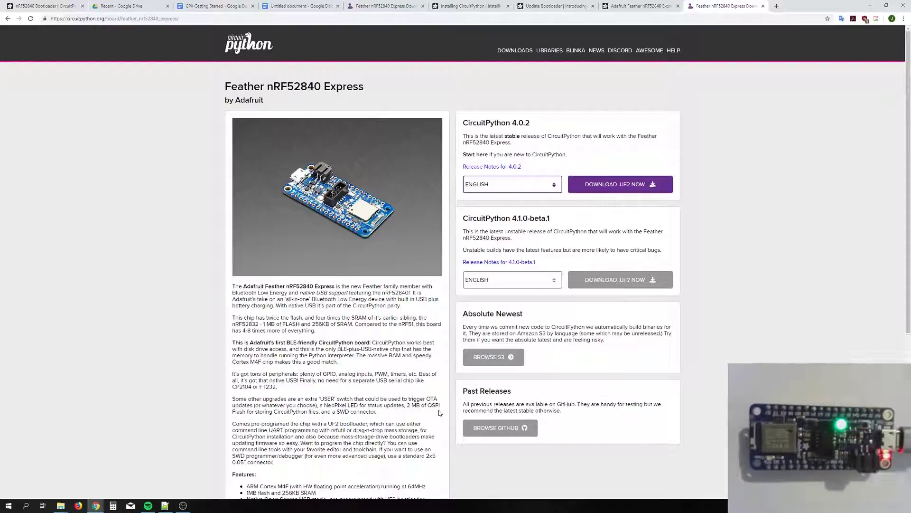
Step: Open the FTHR840BOOT drive in File Explorer and preview INFO_UF2.TXT to check the bootloader version
mouse_move(67, 508)
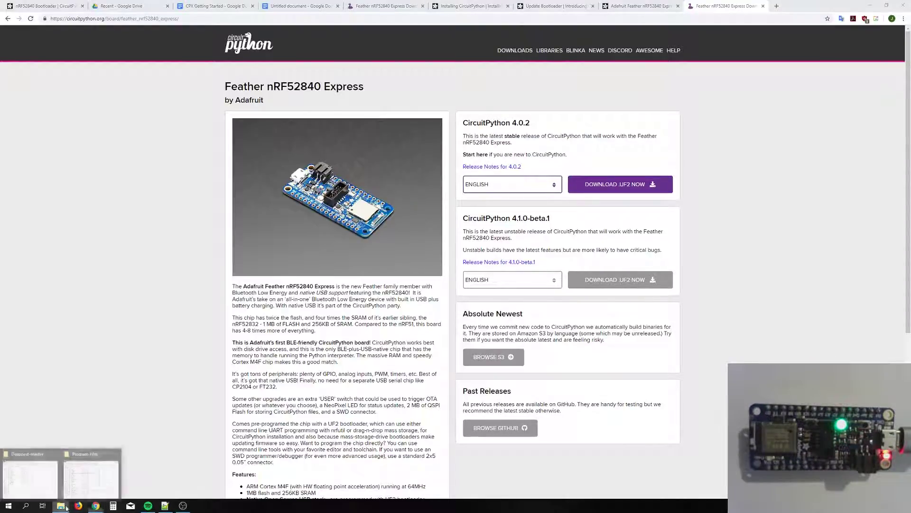
left_click(91, 477)
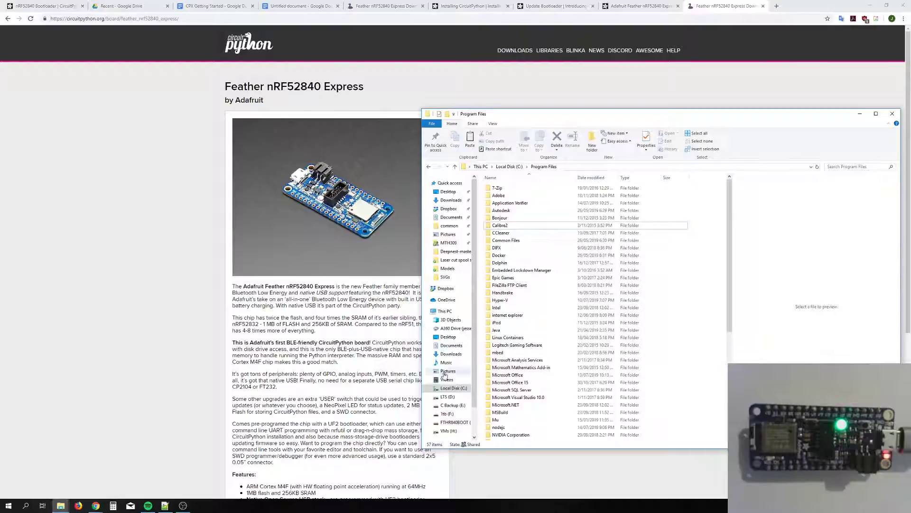
left_click(445, 311)
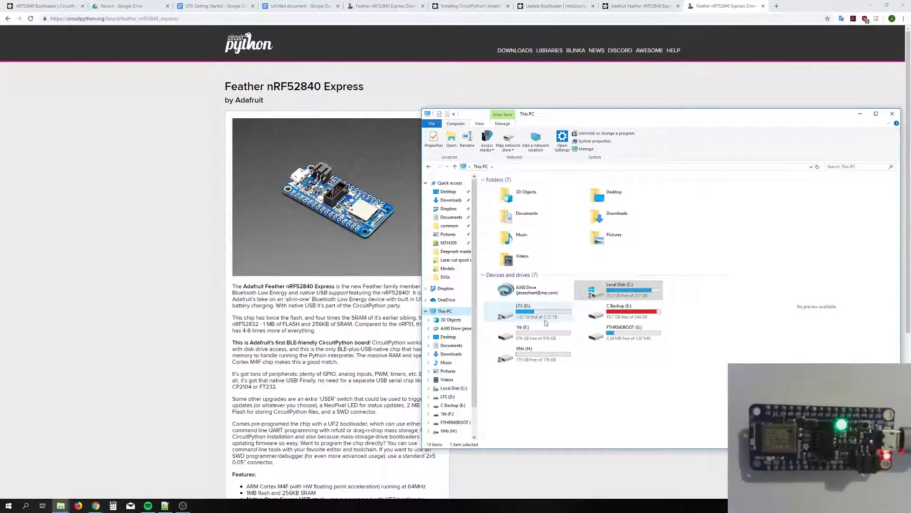
left_click(620, 339)
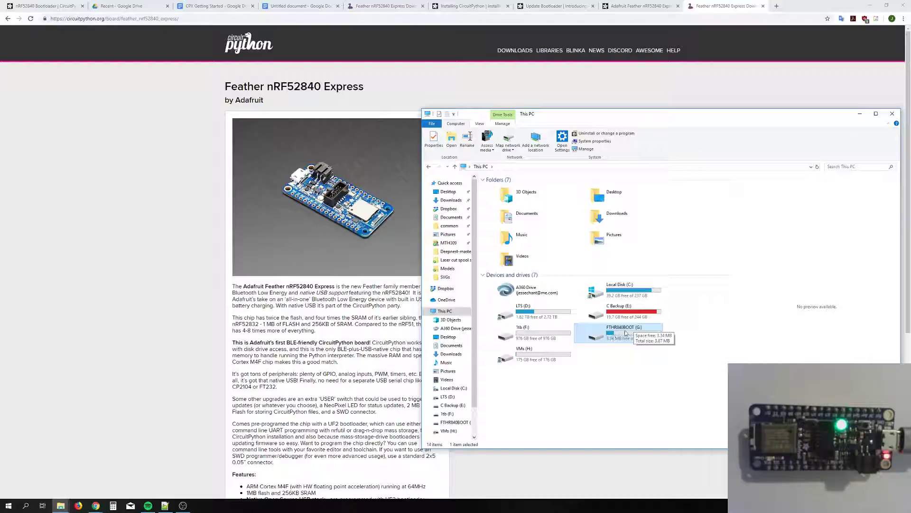
double_click(627, 332)
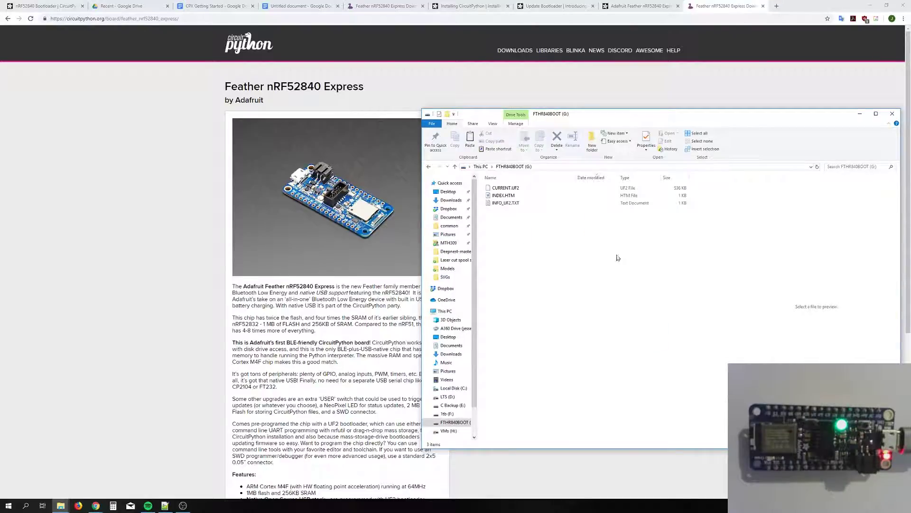
left_click(523, 204)
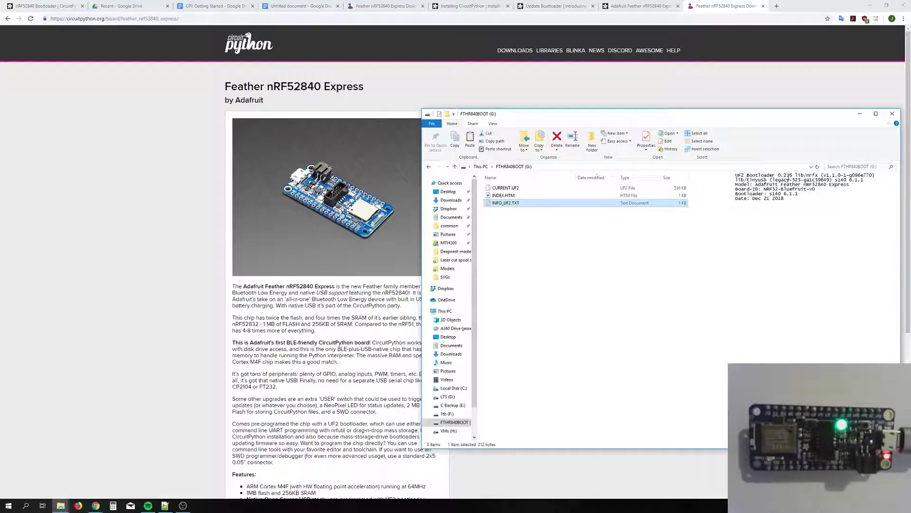
Step: Switch to the browser's Update Bootloader guide and open its link to the latest Feather nRF52840 bootloader package
left_click(568, 8)
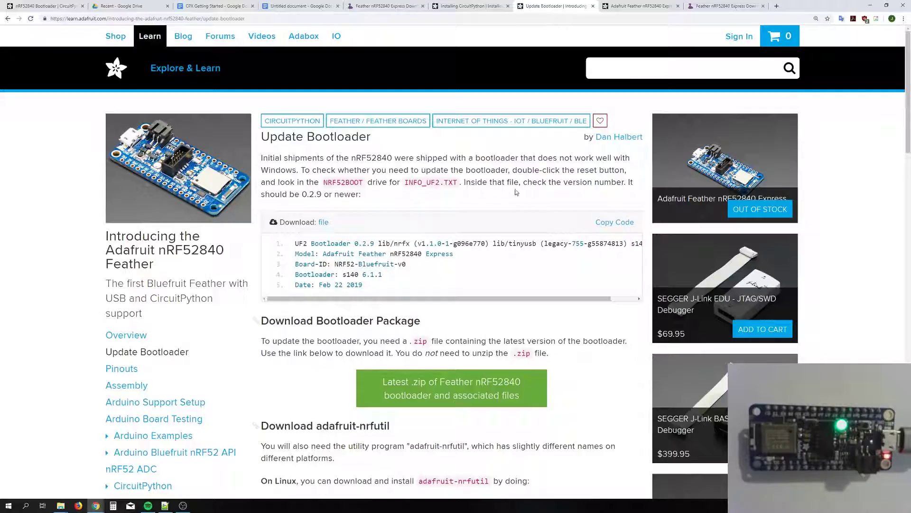
scroll(412, 192, "down", 1)
scroll(369, 276, "down", 2)
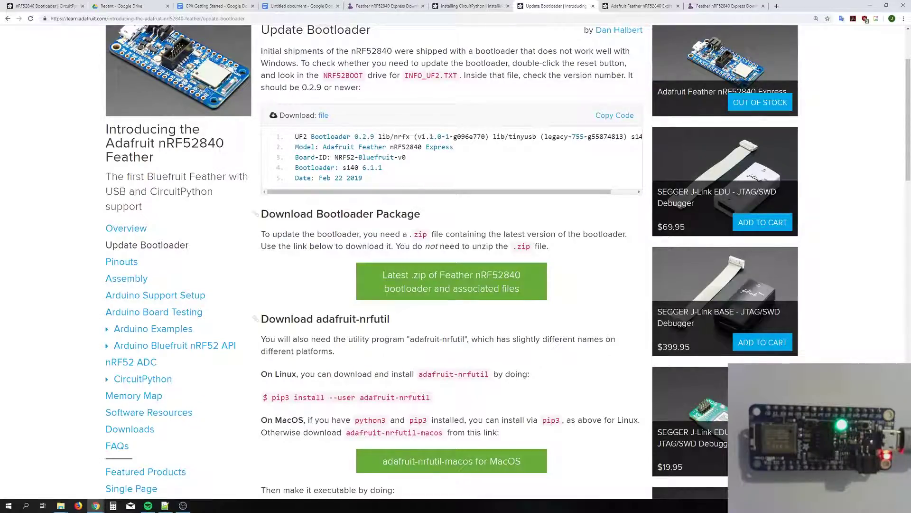
scroll(338, 293, "down", 1)
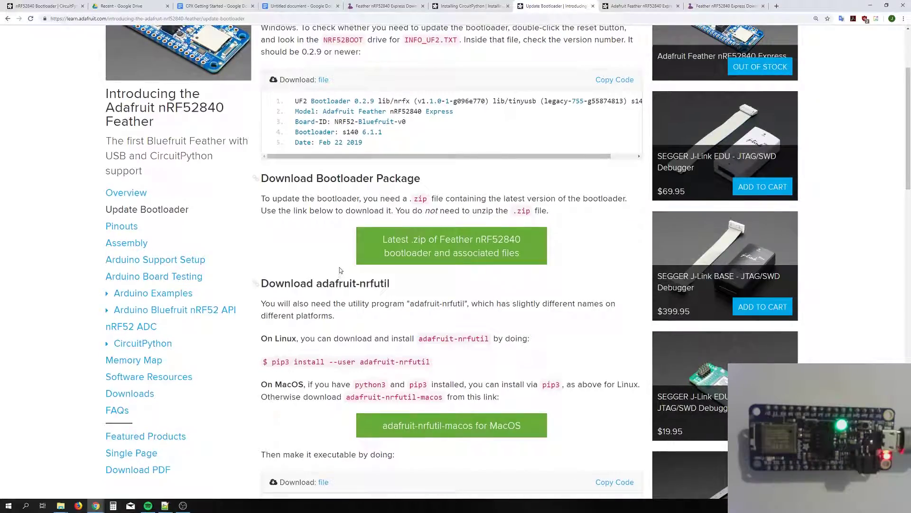
left_click(414, 254)
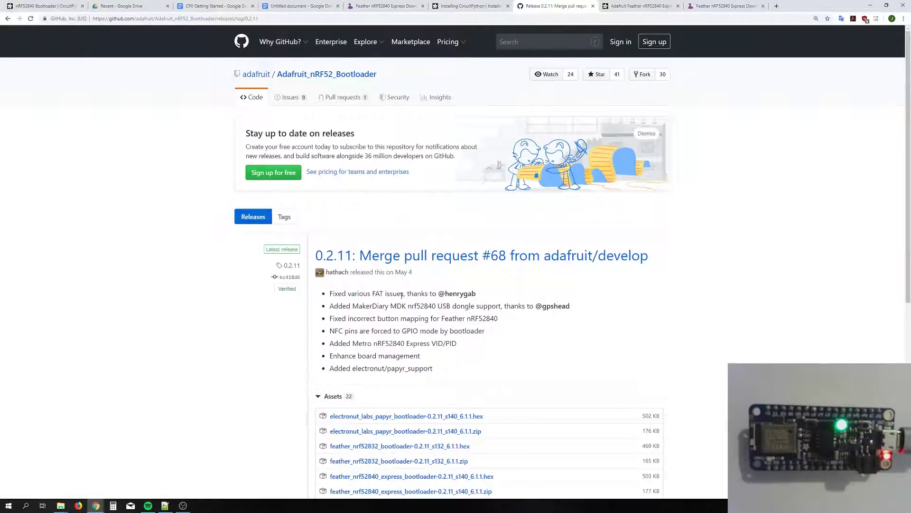
Step: Download feather_nrf52840_express_bootloader-0.2.11_s140_6.1.1.zip from the release assets
scroll(402, 295, "down", 2)
scroll(347, 277, "down", 2)
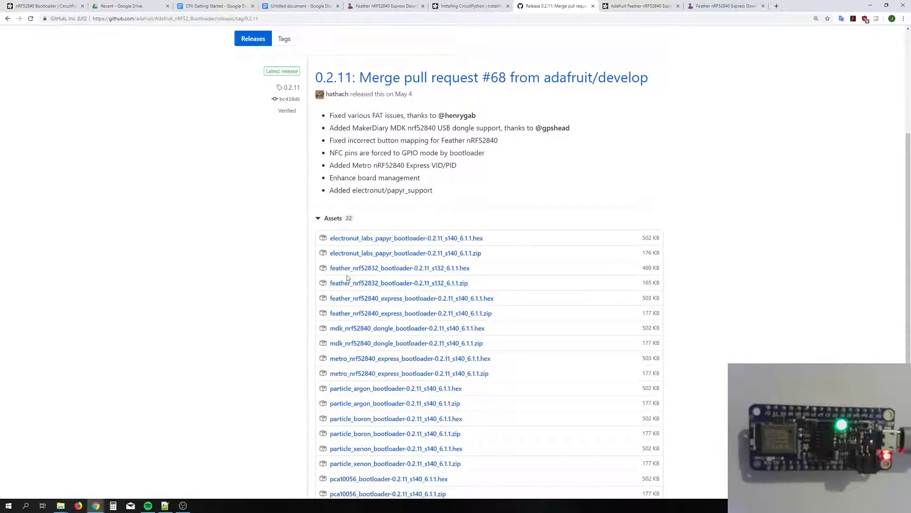
scroll(348, 278, "down", 1)
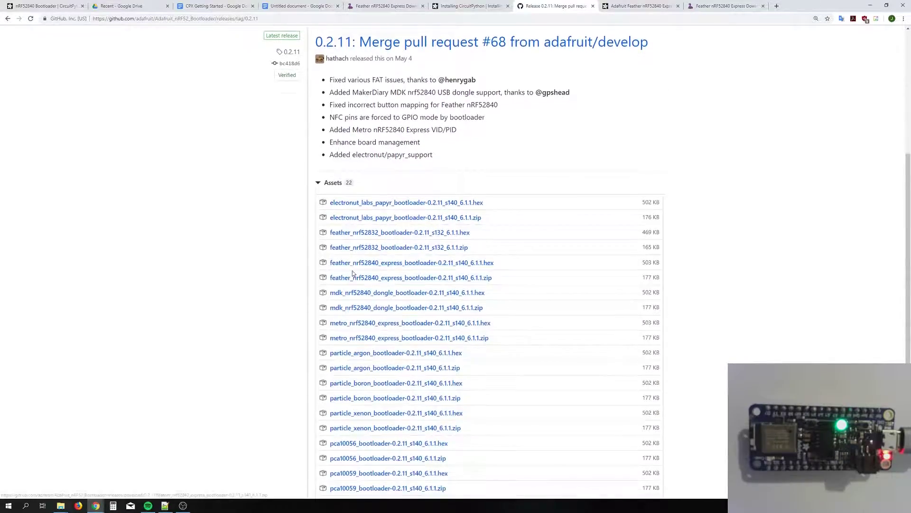
left_click(385, 281)
Step: Close the Installing CircuitPython page and reopen the Update Bootloader guide in a separate tab beside the GitHub release
left_click(469, 6)
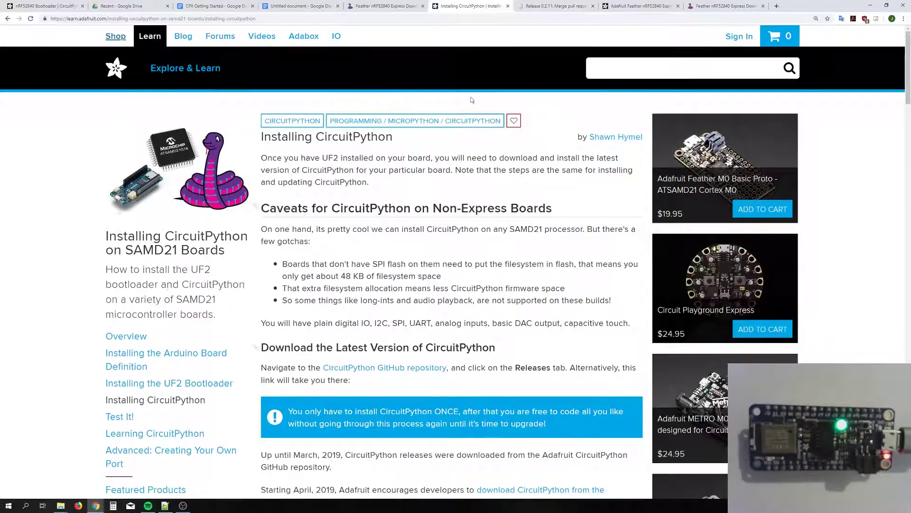
left_click(508, 6)
left_click(385, 6)
left_click(555, 6)
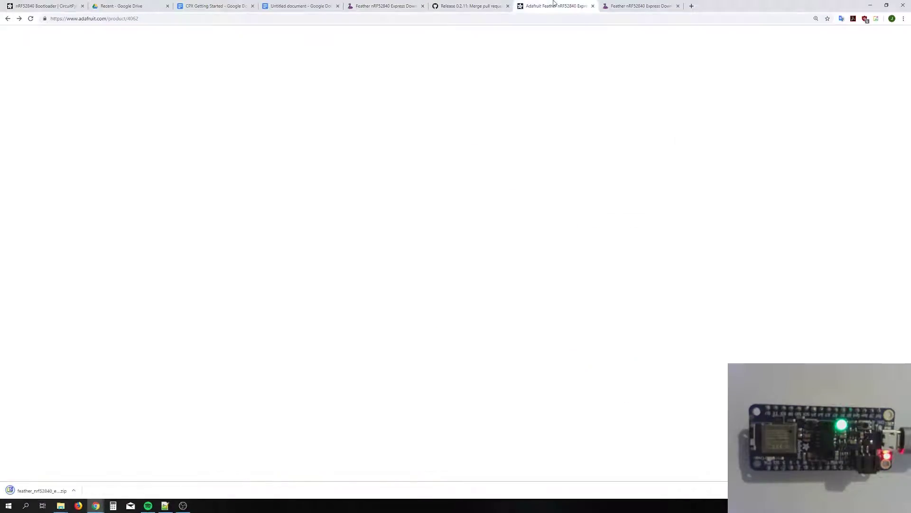
left_click(481, 3)
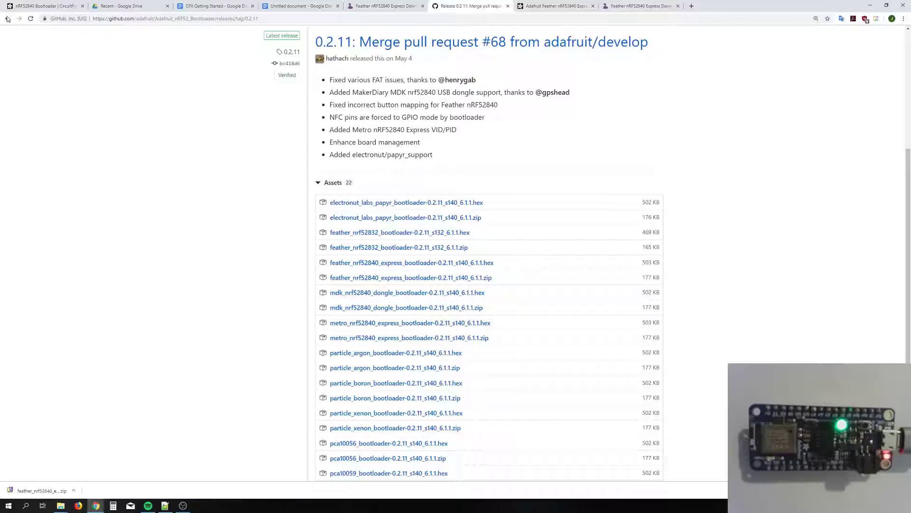
left_click(400, 4)
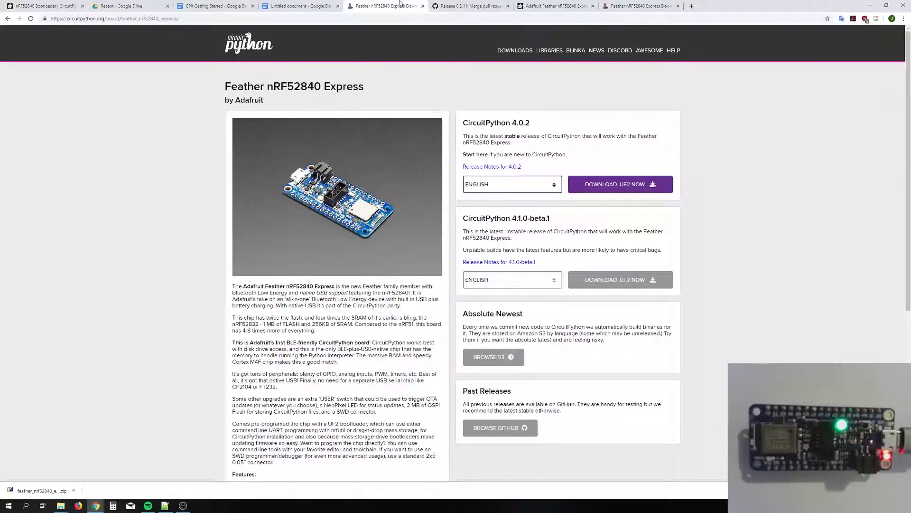
left_click(477, 5)
middle_click(8, 19)
left_click(556, 6)
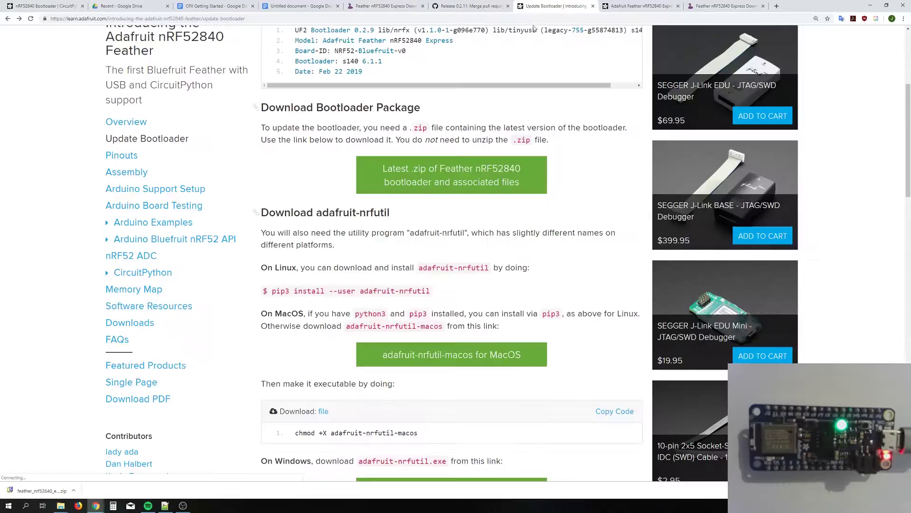
Step: Open the guide's Windows adafruit-nrfutil release page in a new tab and download adafruit-nrfutil.exe
scroll(385, 228, "down", 1)
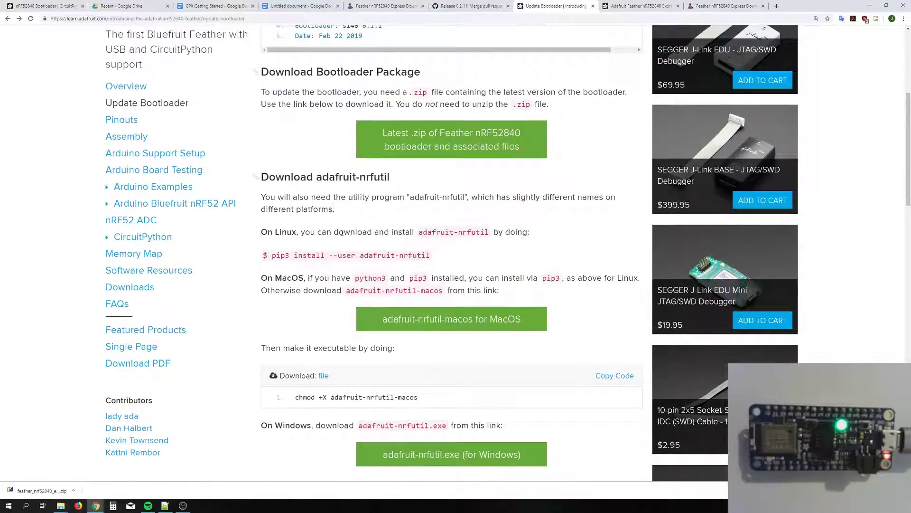
scroll(373, 233, "down", 1)
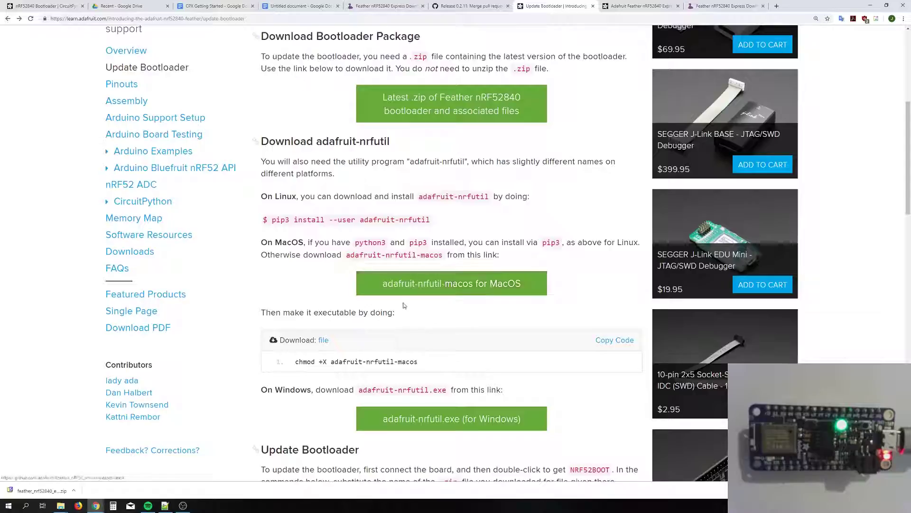
scroll(413, 285, "down", 1)
middle_click(408, 384)
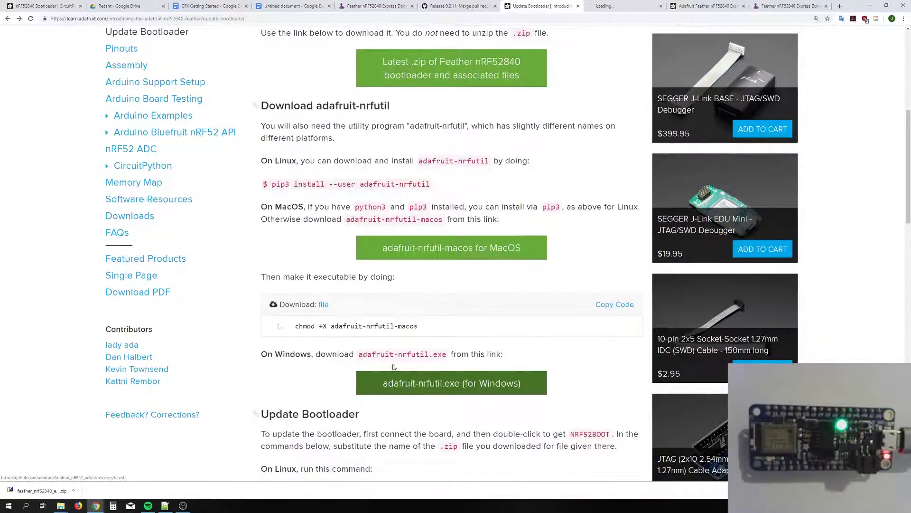
scroll(374, 343, "down", 2)
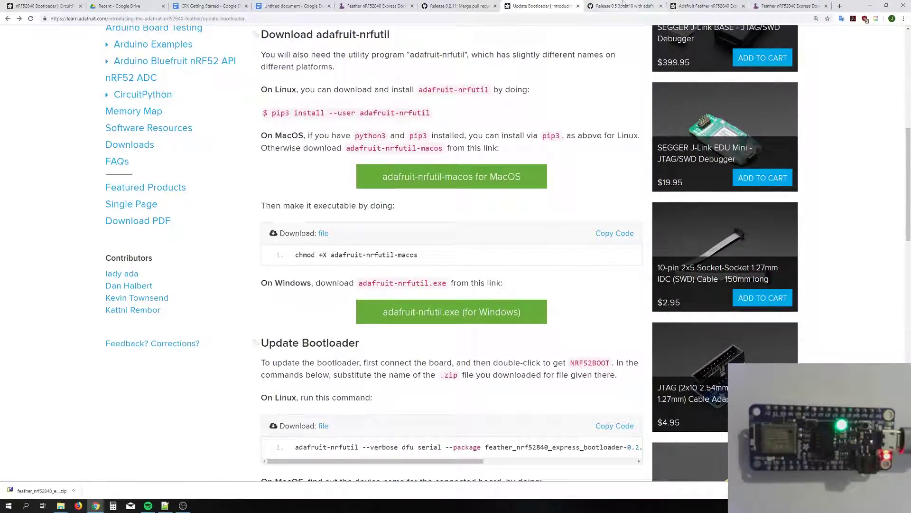
key("ctrl+Tab")
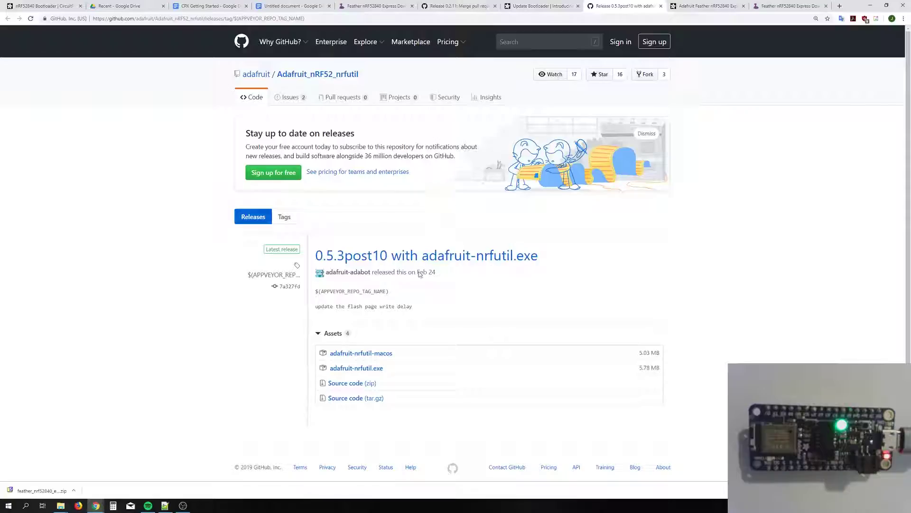
left_click(379, 370)
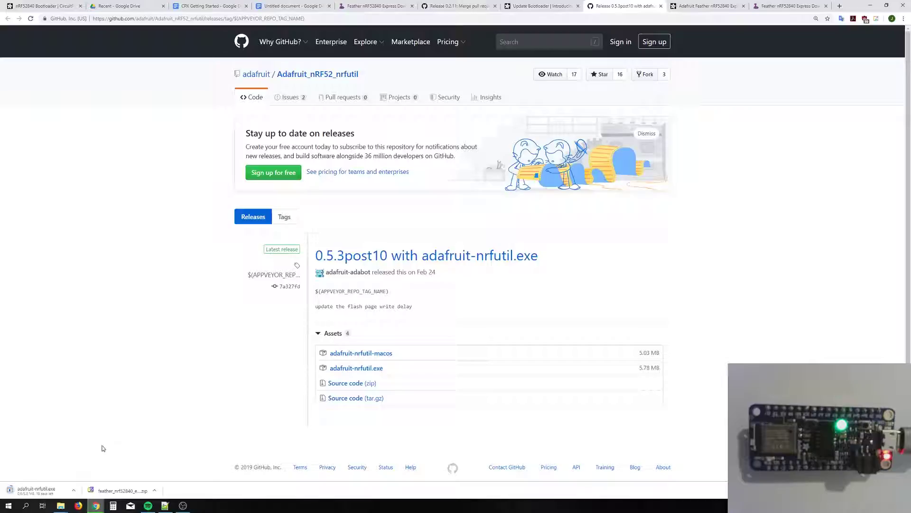
Step: Return to the Update Bootloader guide and find the Windows instructions for running the update command
left_click(530, 6)
scroll(336, 251, "down", 5)
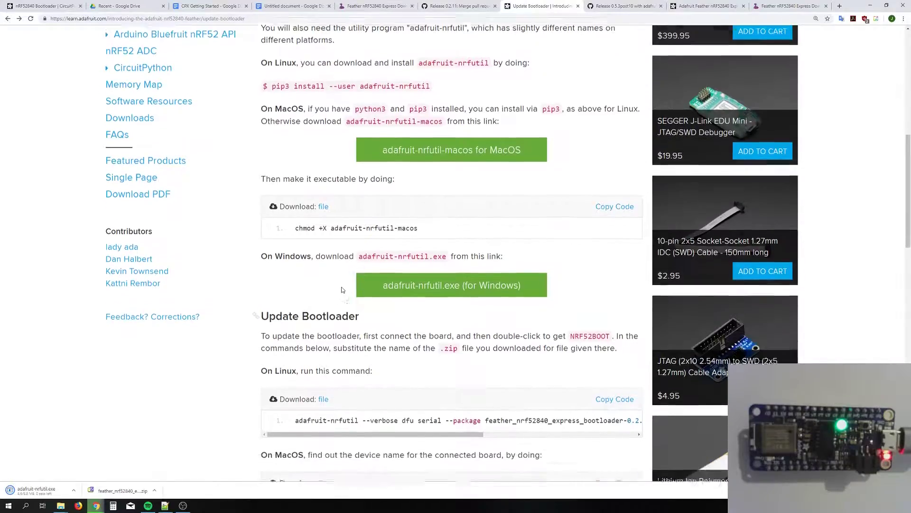
scroll(337, 252, "down", 3)
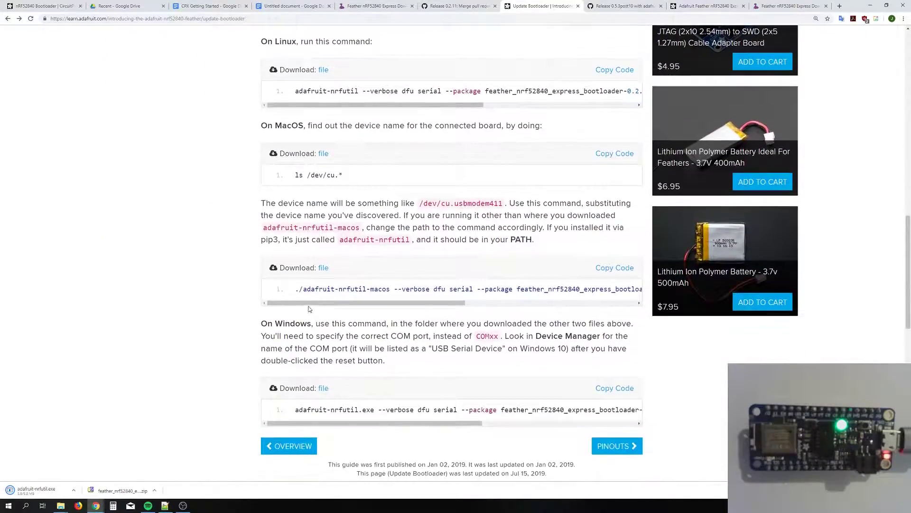
scroll(340, 284, "down", 1)
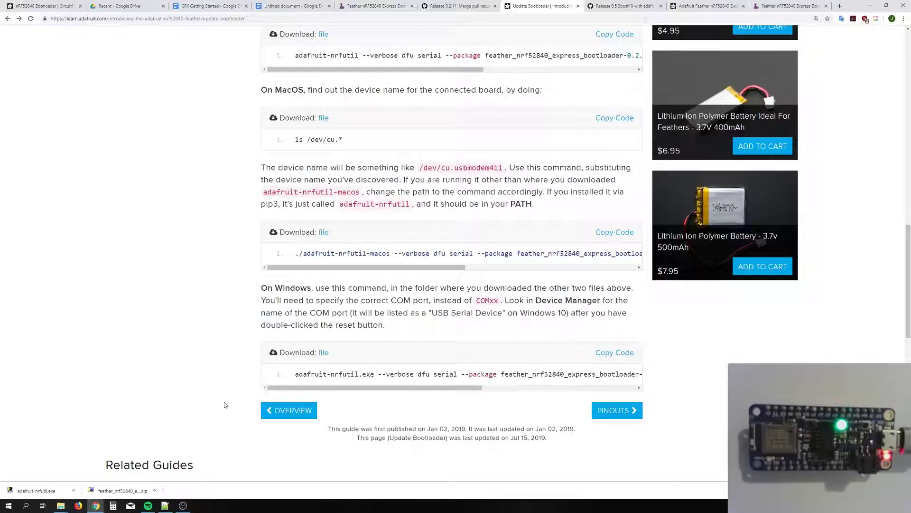
Step: Open Device Manager, expand Ports (COM & LPT) and select the USB Serial Device to identify its COM port
left_click(22, 507)
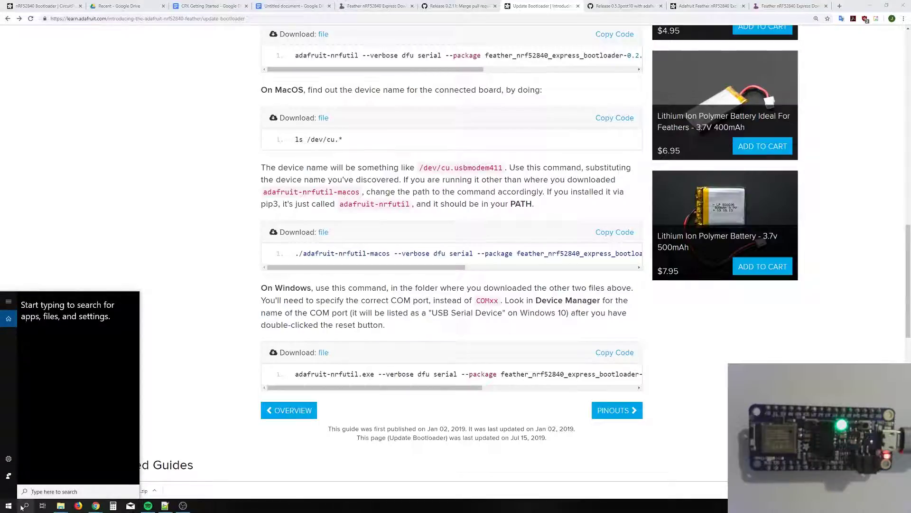
type("deviceman")
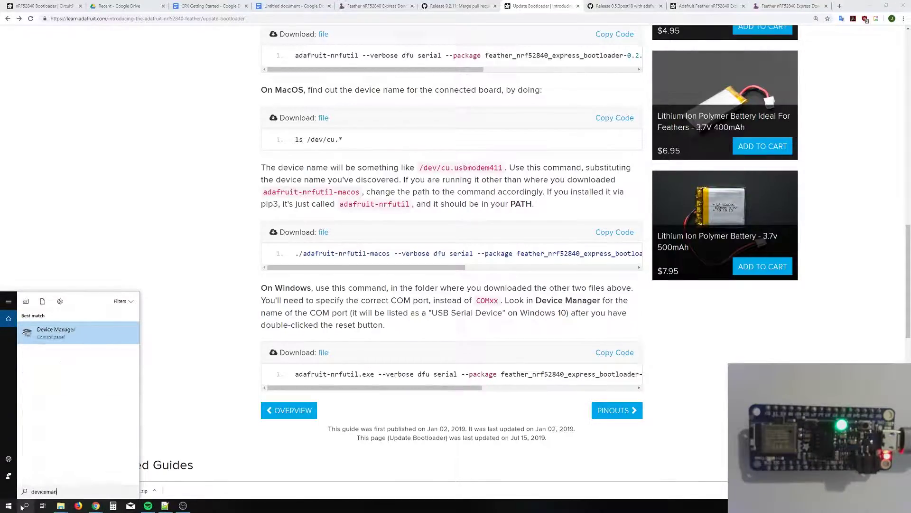
key("Return")
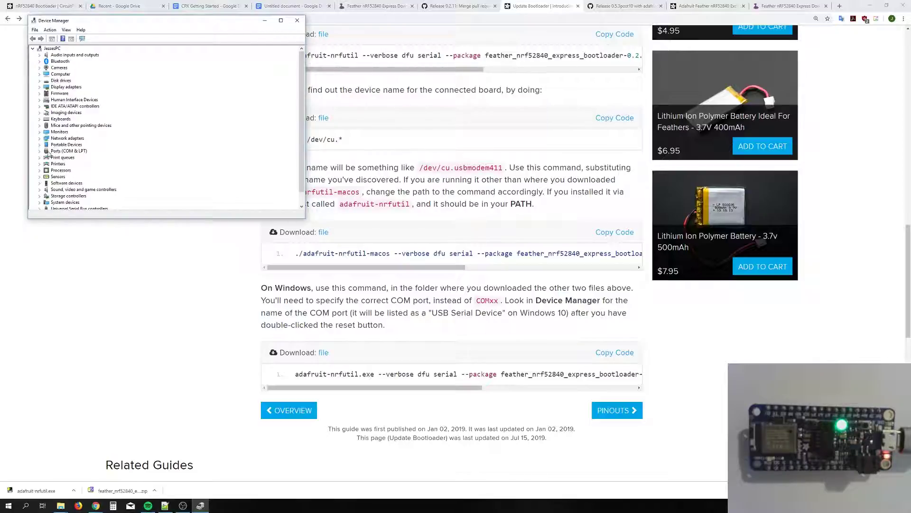
left_click(42, 152)
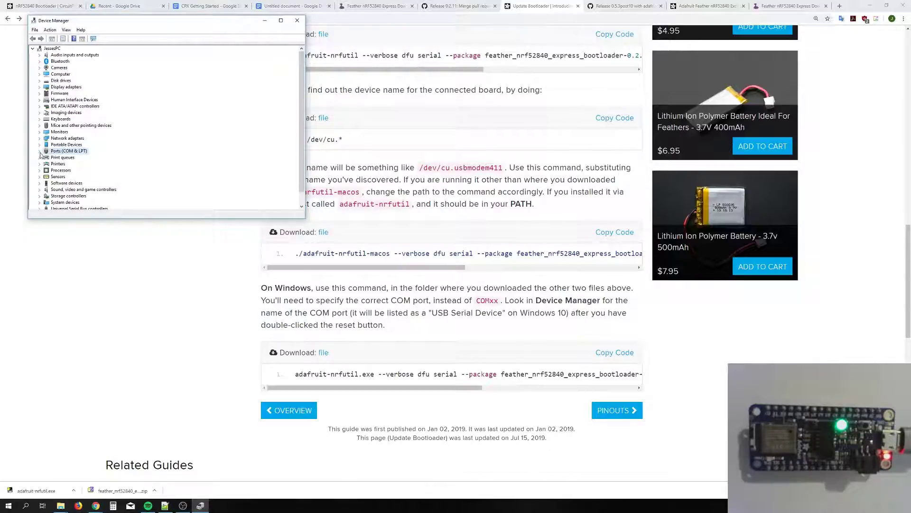
left_click(40, 151)
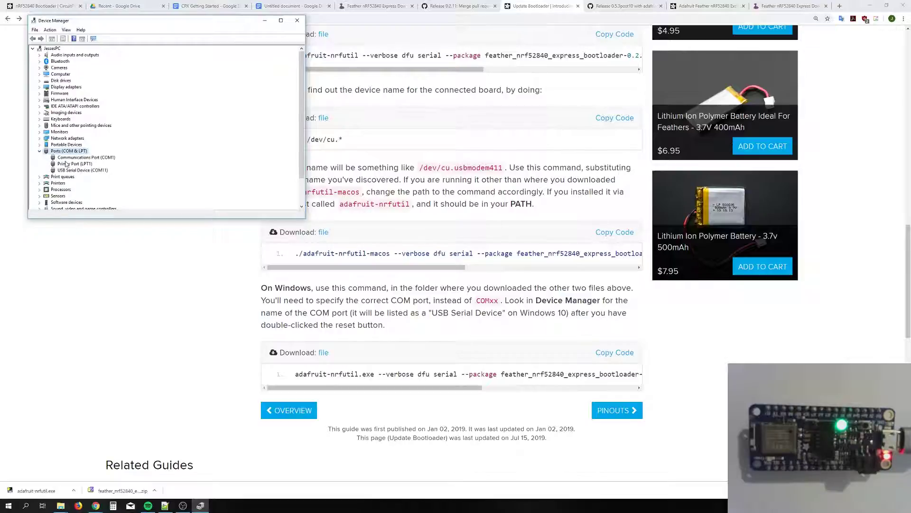
left_click(64, 171)
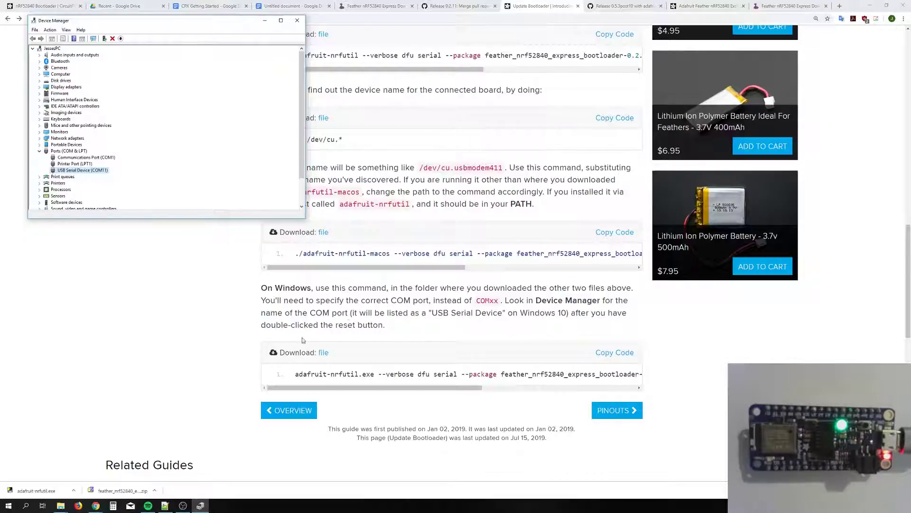
Step: Show the downloaded adafruit-nrfutil.exe in its Downloads folder and open a PowerShell window in that folder
right_click(50, 490)
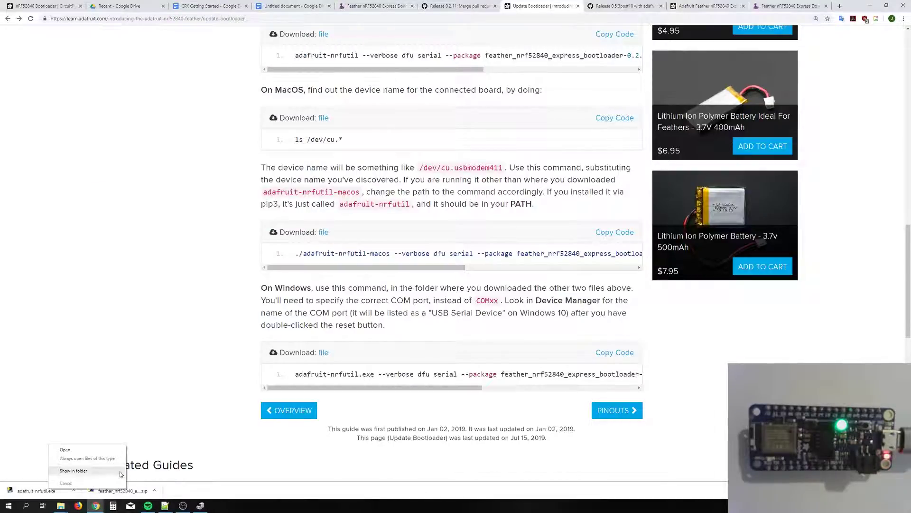
left_click(102, 471)
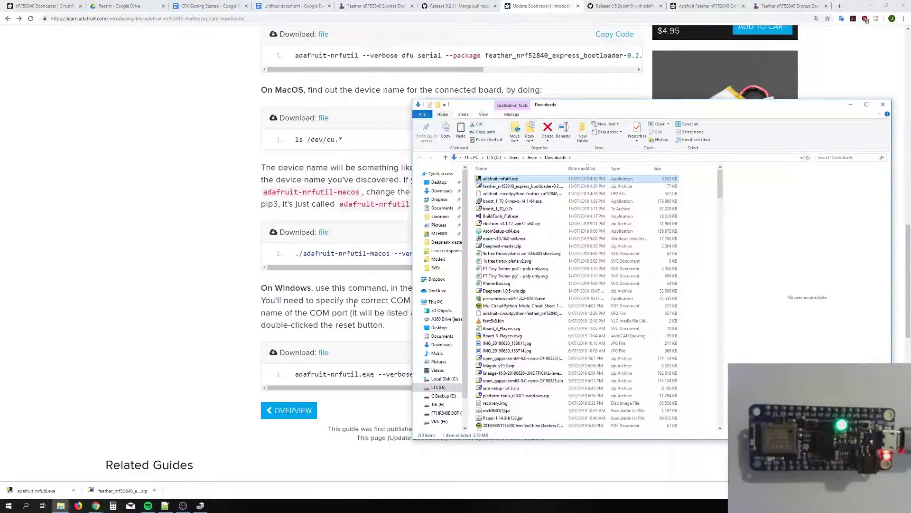
left_click_drag(597, 106, 560, 58)
right_click(472, 130)
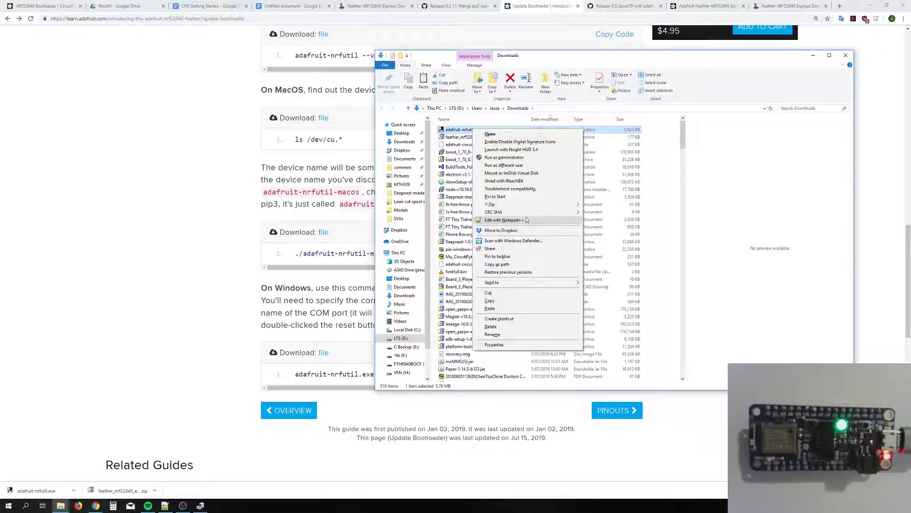
left_click(666, 167)
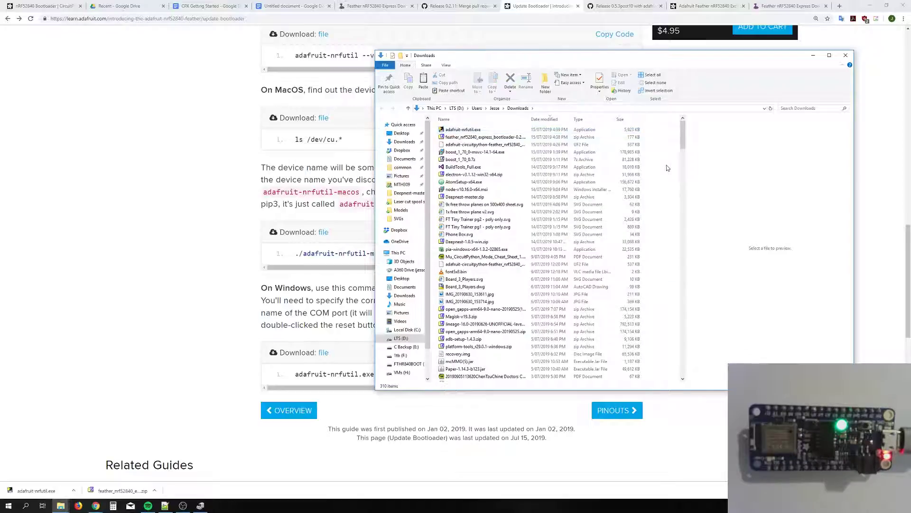
right_click(666, 167)
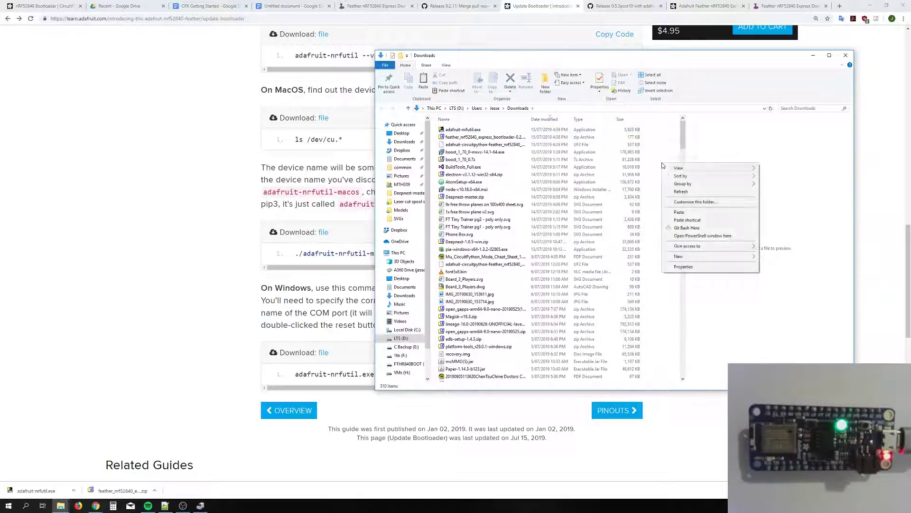
left_click(707, 240)
left_click_drag(366, 84, 625, 52)
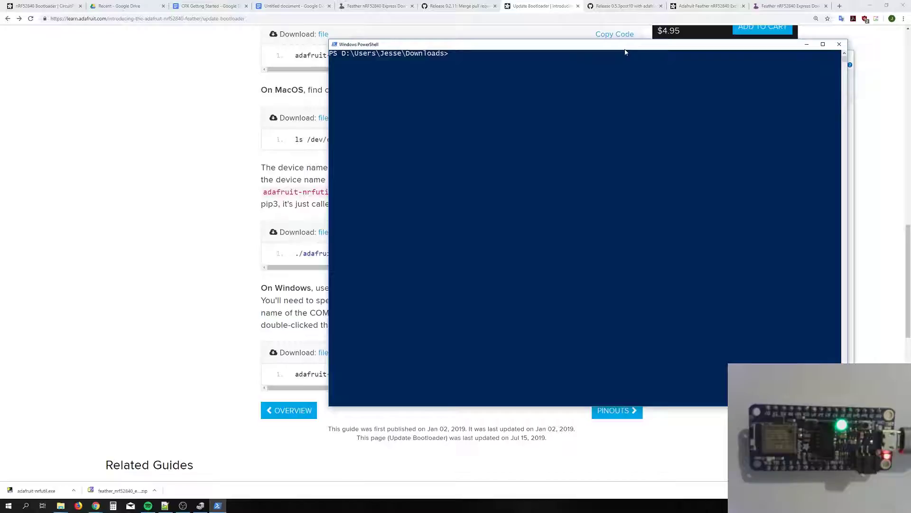
Step: Copy the guide's Windows adafruit-nrfutil.exe command into PowerShell and set its port to COM11
left_click(262, 294)
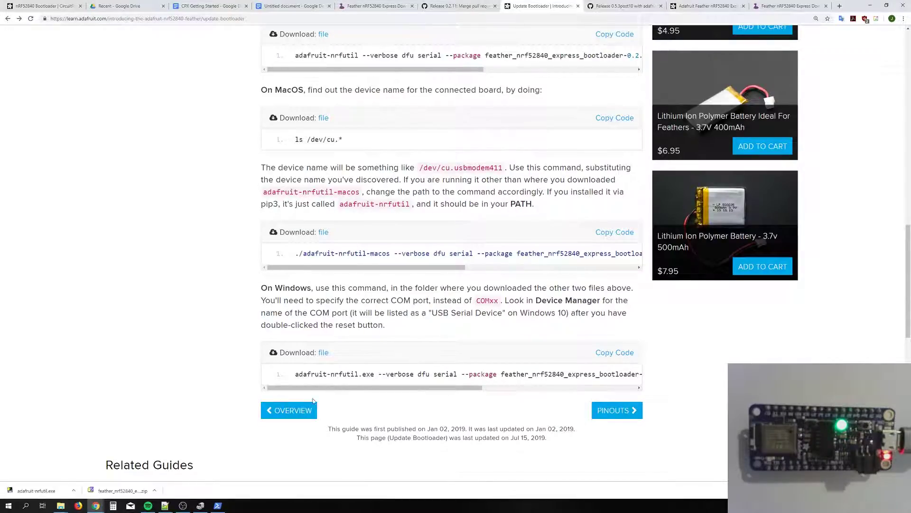
mouse_move(295, 374)
left_mouse_down()
mouse_move(648, 378)
mouse_move(189, 373)
mouse_move(295, 374)
left_mouse_up()
key("ctrl+c")
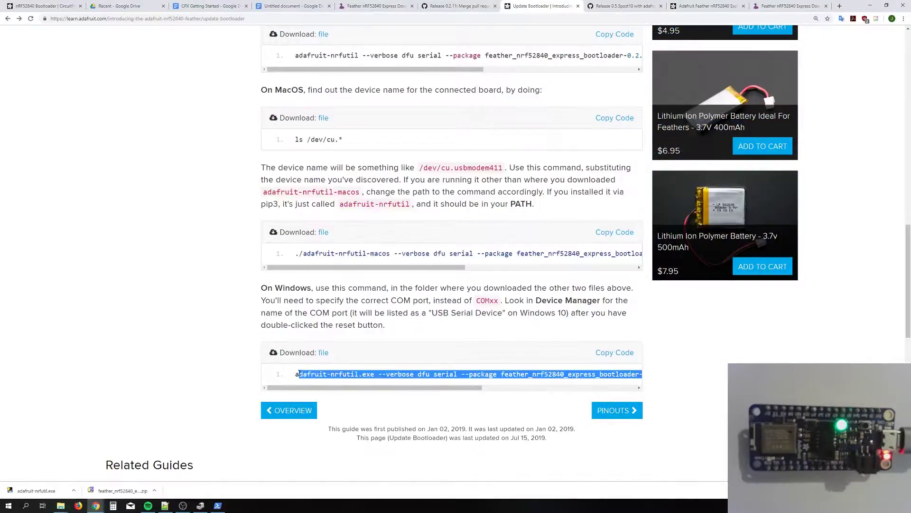
key("alt+Tab")
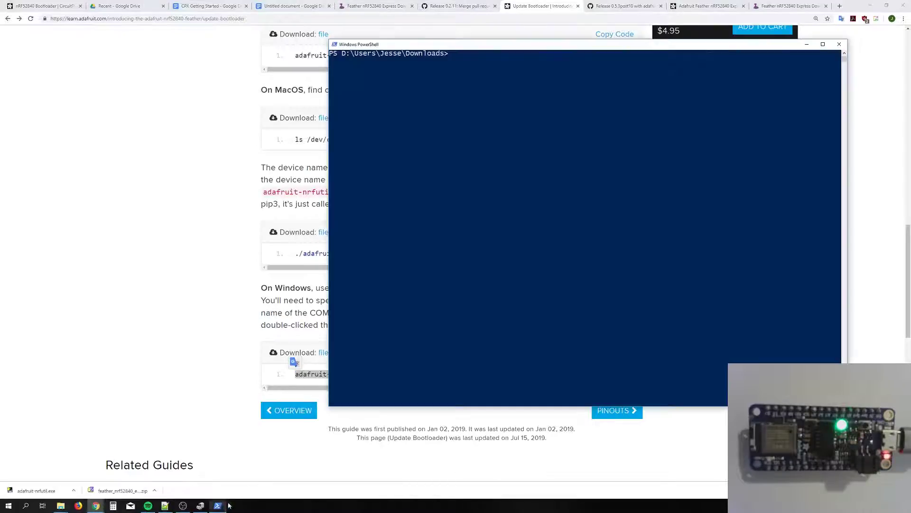
key("ctrl+v")
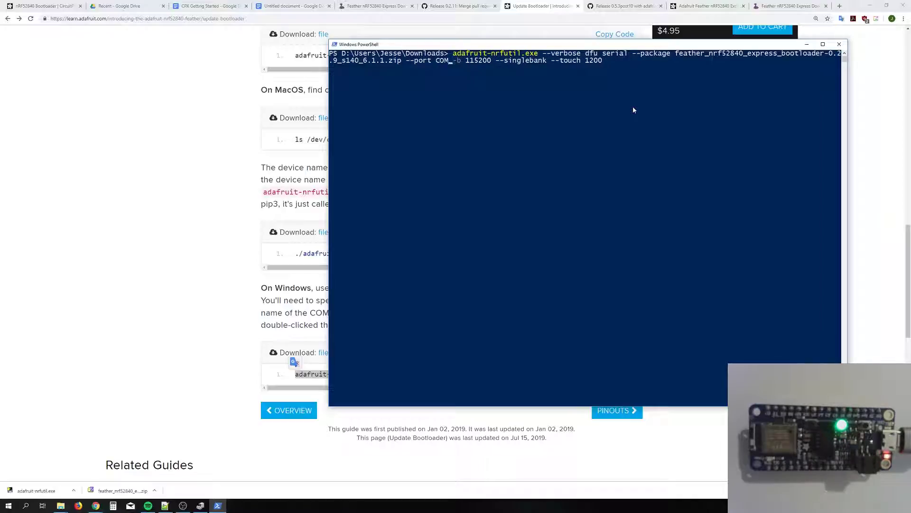
type("11")
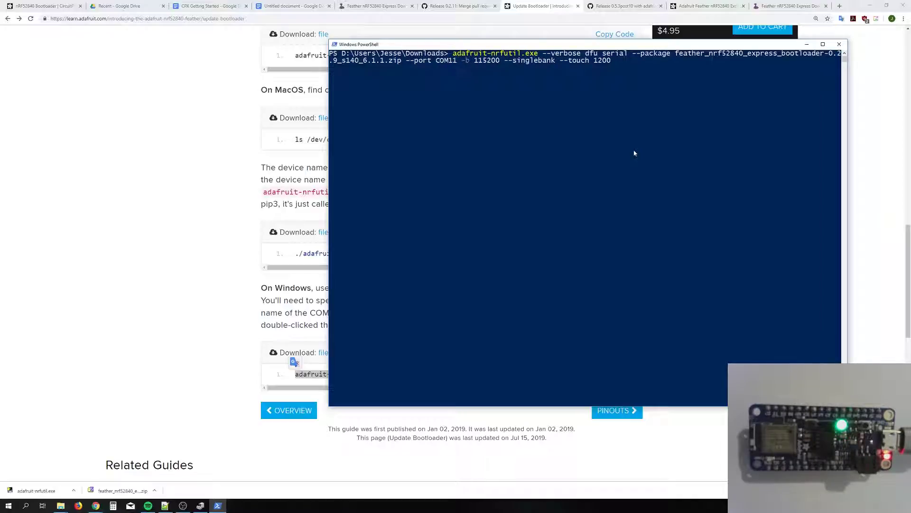
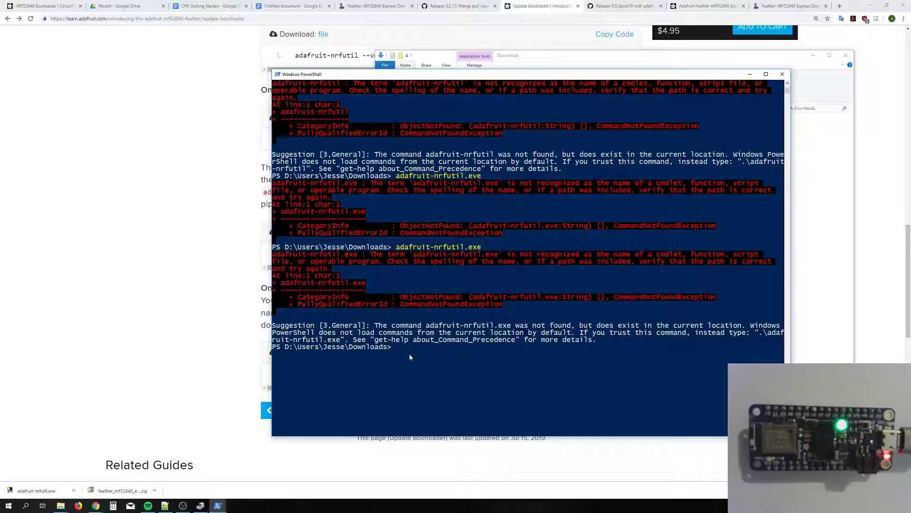
Step: Paste the update command for COM11 at the PowerShell prompt, prefix adafruit-nrfutil.exe with .\ and run it
right_click(410, 356)
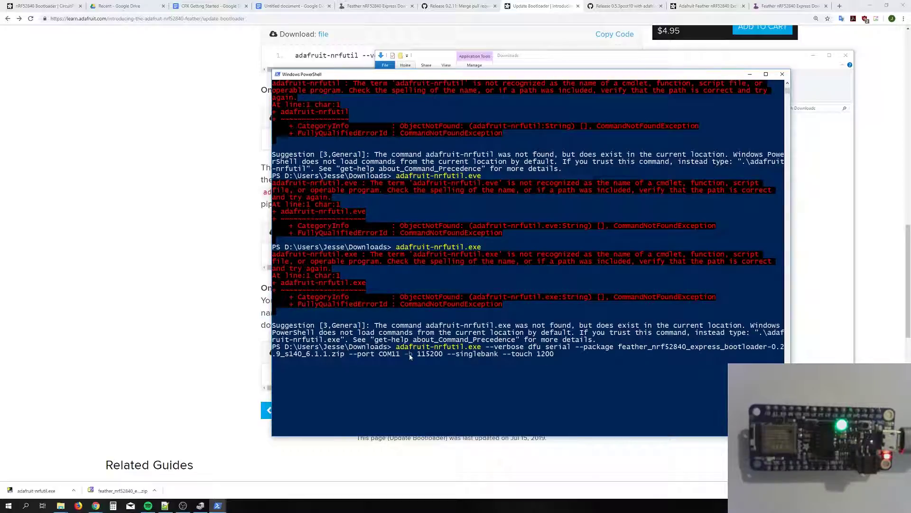
left_click(398, 348)
key("Escape")
type(".\\")
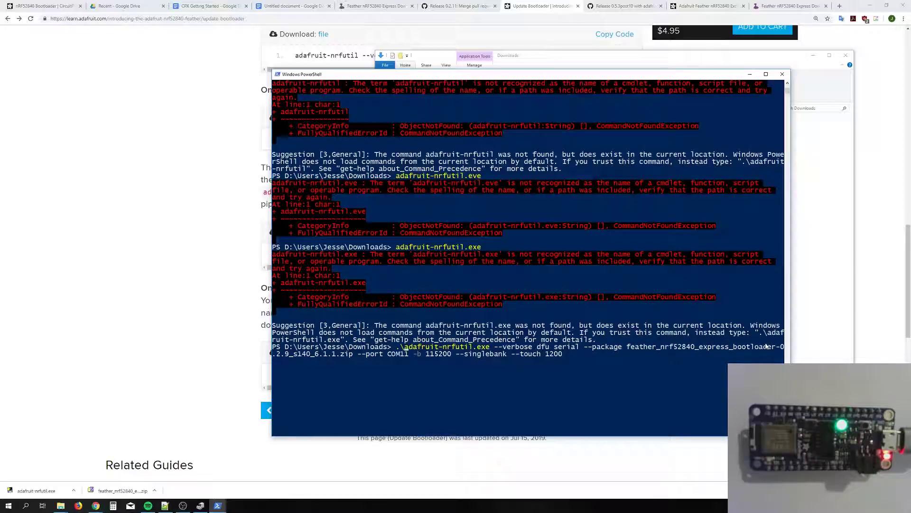
key("Return")
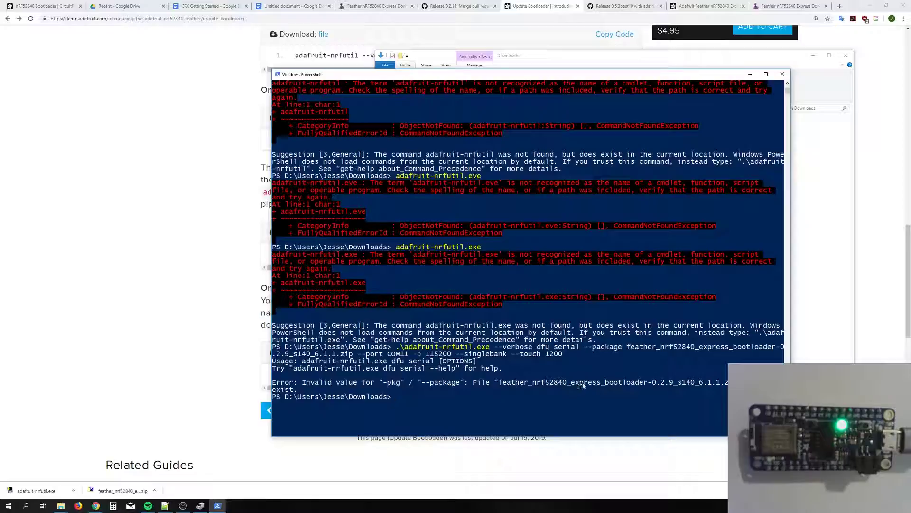
Step: Rename the feather_nrf52840_express_bootloader zip in Downloads as nrf52840boot.zip and copy the new file name
left_click(360, 362)
left_click(710, 347)
left_click(359, 355)
left_click(613, 61)
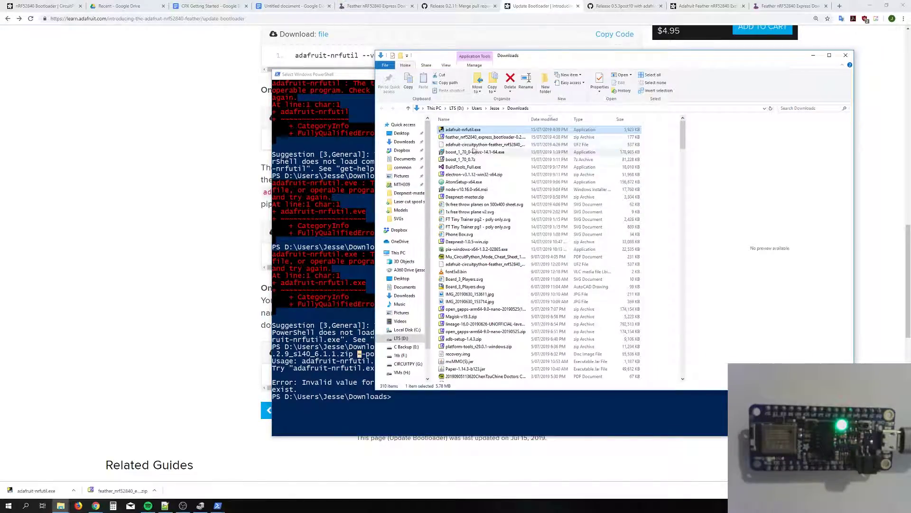
left_click(470, 137)
right_click(470, 138)
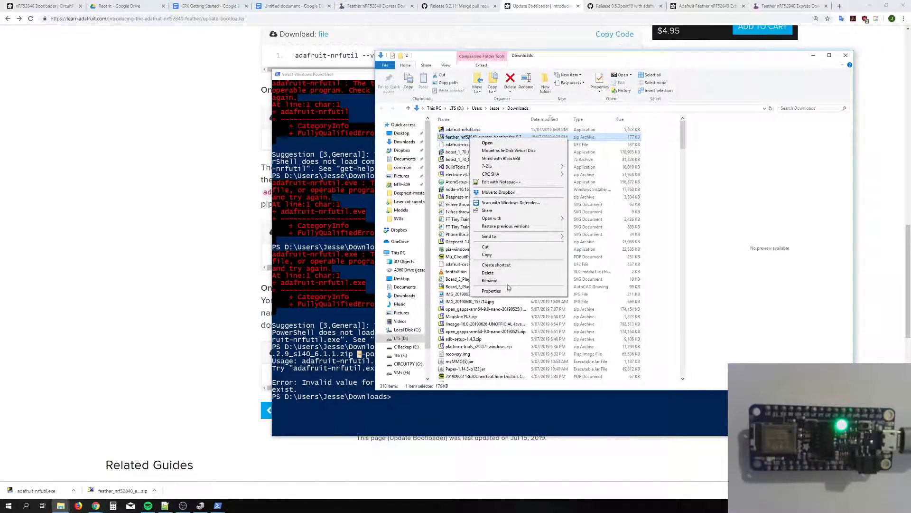
left_click(509, 285)
left_click(540, 151)
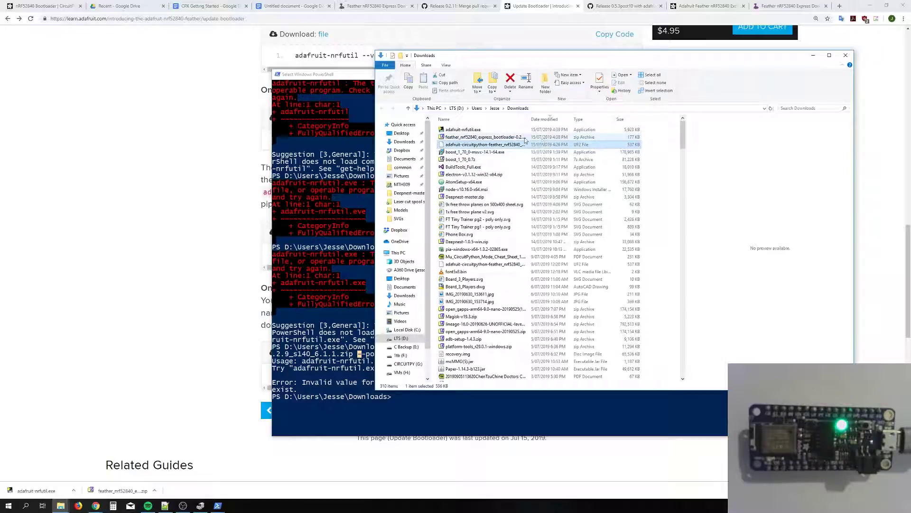
right_click(524, 138)
left_click(544, 280)
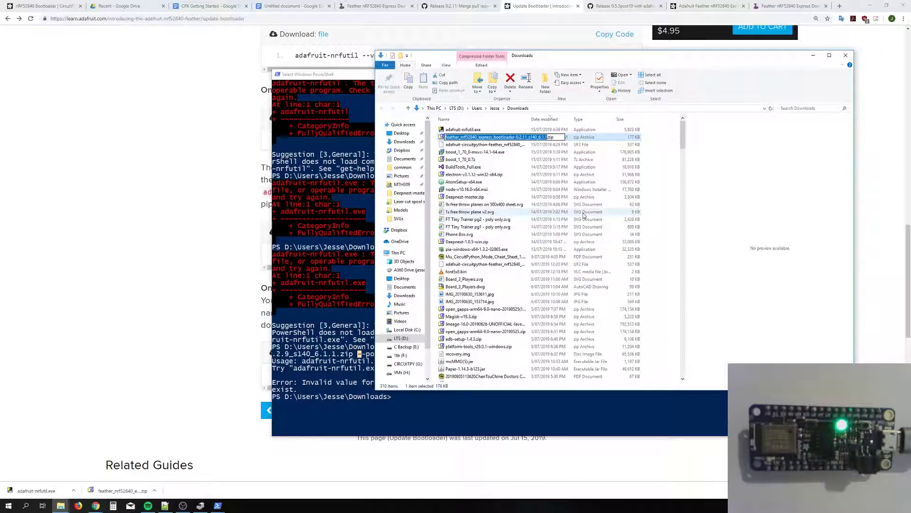
type("nrf")
type("5284")
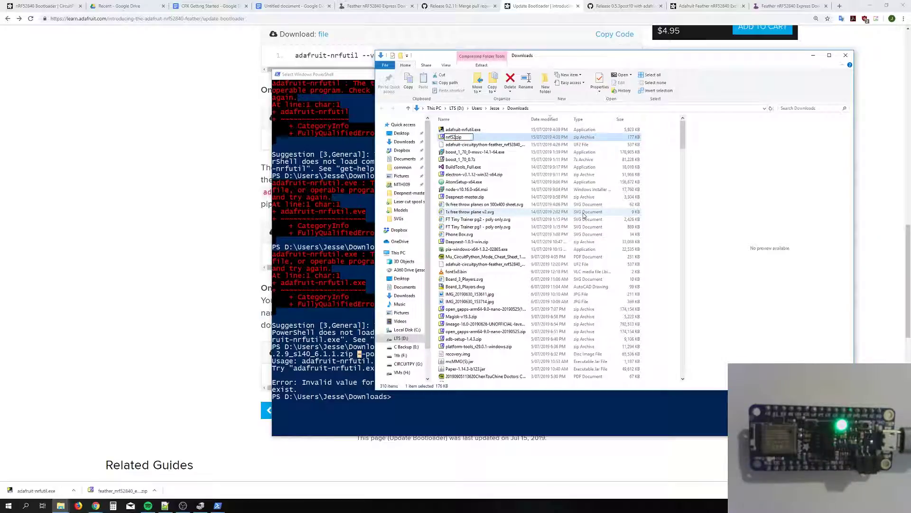
type("0boot")
key("shift+Left")
key("shift+Left")
key("shift+Left")
key("shift+Left")
key("shift+Left")
key("shift+Left")
key("shift+Left")
key("shift+Left")
key("shift+Left")
key("shift+Left")
key("shift+Left")
key("shift+Left")
key("shift+Left")
key("shift+Left")
key("shift+Left")
key("shift+Left")
key("ctrl+c")
key("Return")
Step: Recall the update command in PowerShell, replace its package name with nrf52840boot.zip and run it
left_click(491, 407)
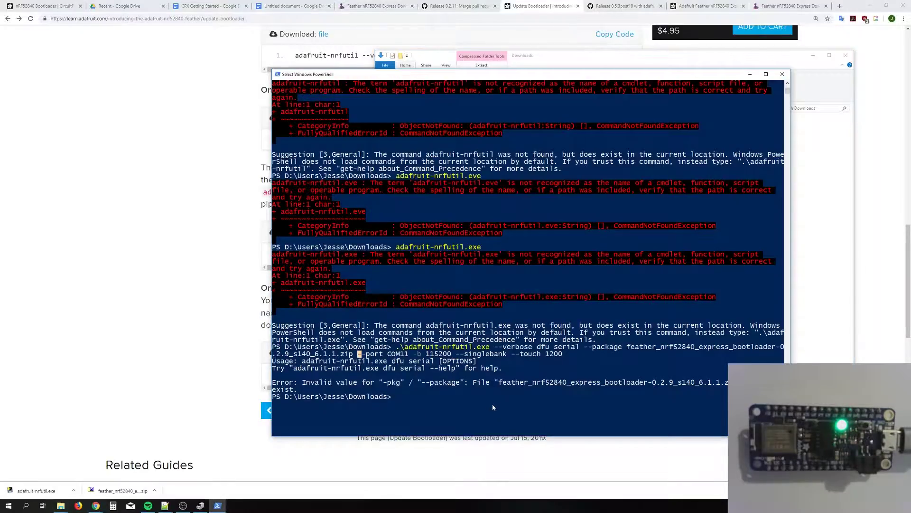
key("Escape")
key("Up")
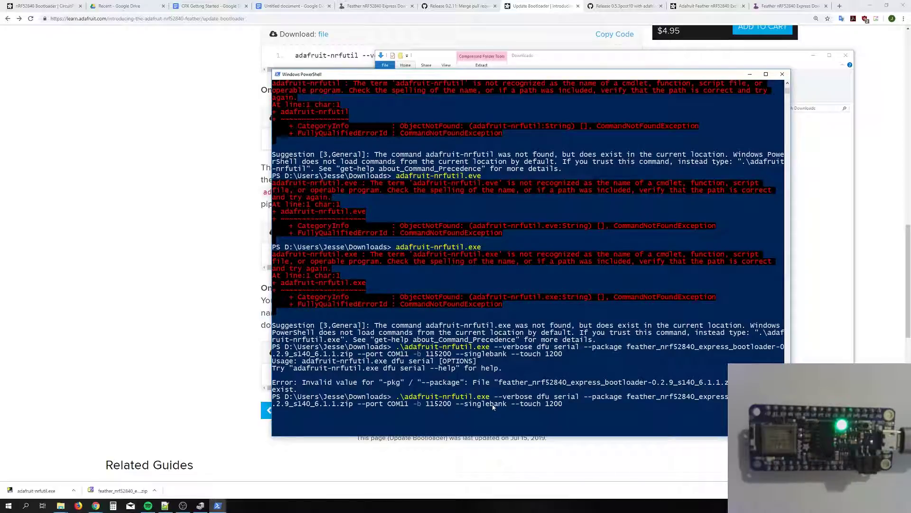
key("Right")
key("Right")
key("Right")
key("BackSpace")
key("BackSpace")
key("BackSpace")
key("BackSpace")
key("BackSpace")
key("BackSpace")
key("BackSpace")
key("BackSpace")
key("BackSpace")
key("BackSpace")
key("BackSpace")
key("BackSpace")
key("BackSpace")
key("BackSpace")
key("BackSpace")
key("BackSpace")
key("BackSpace")
key("BackSpace")
key("BackSpace")
key("BackSpace")
key("BackSpace")
key("BackSpace")
key("BackSpace")
key("BackSpace")
key("BackSpace")
key("BackSpace")
key("BackSpace")
key("BackSpace")
key("BackSpace")
key("BackSpace")
key("BackSpace")
key("BackSpace")
key("BackSpace")
key("BackSpace")
key("BackSpace")
key("BackSpace")
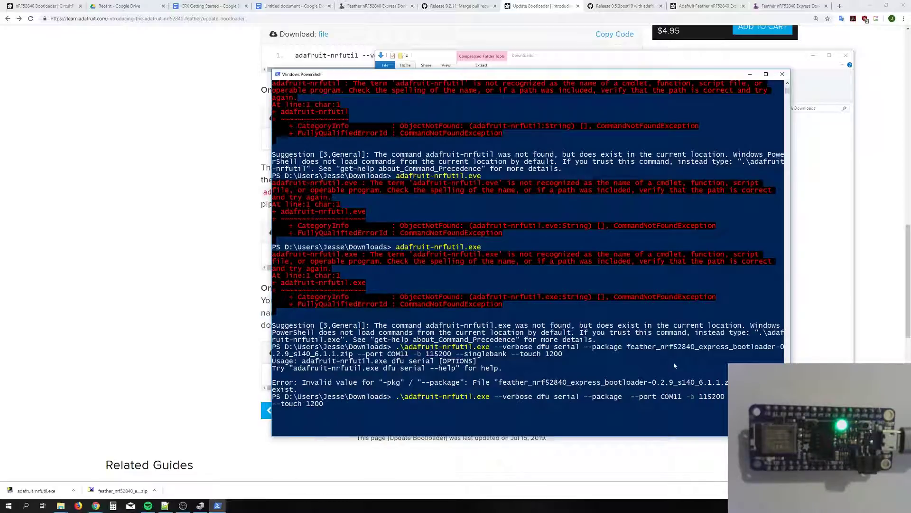
key("ctrl+v")
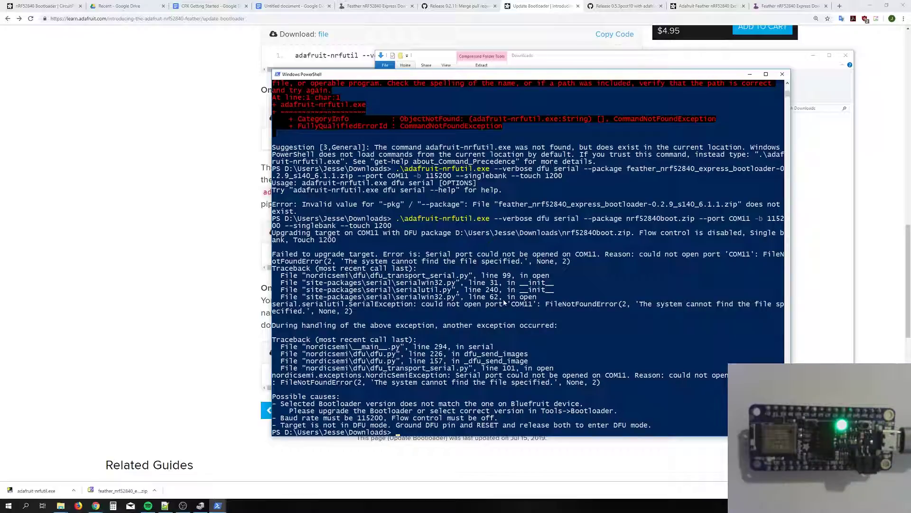
Step: Open This PC in File Explorer to check which drive the Feather board is mounted as
left_click(835, 266)
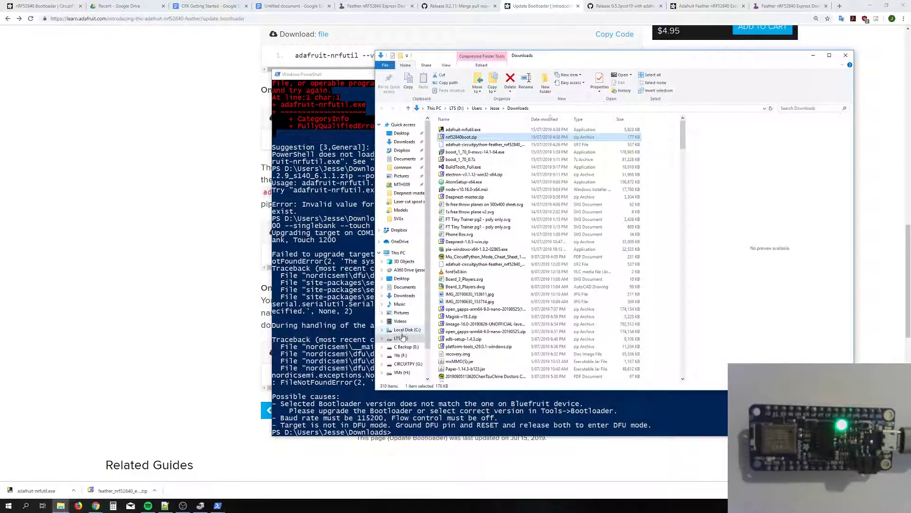
left_click(356, 407)
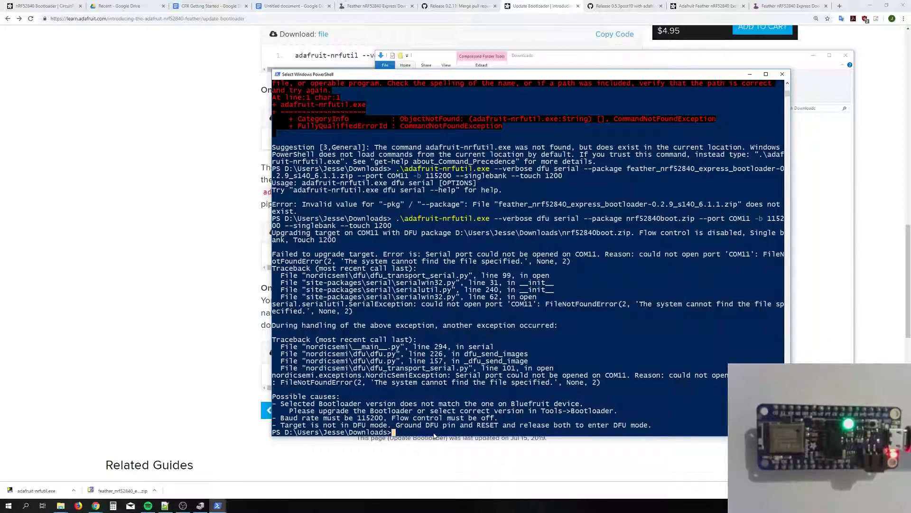
left_click(60, 506)
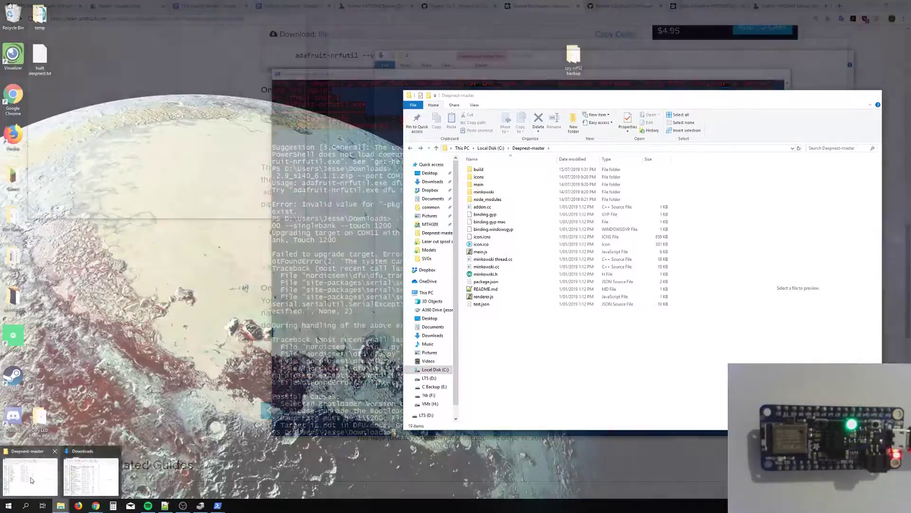
left_click(91, 475)
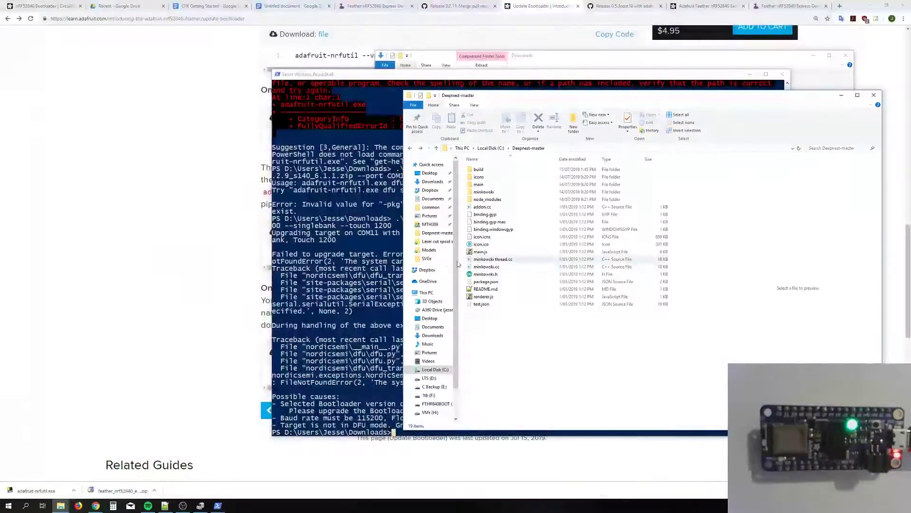
left_click(426, 292)
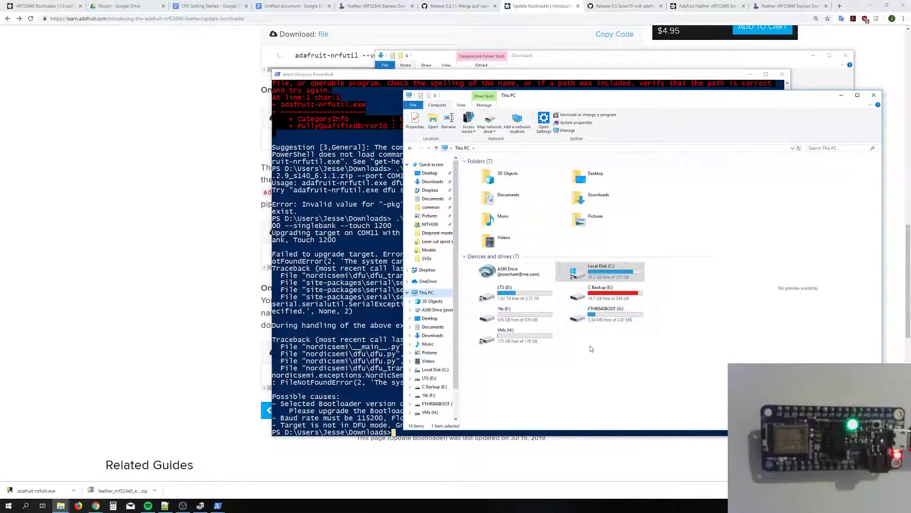
Step: Run the adafruit-nrfutil.exe update command with nrf52840boot.zip on COM11 again in PowerShell
left_click(352, 375)
key("Up")
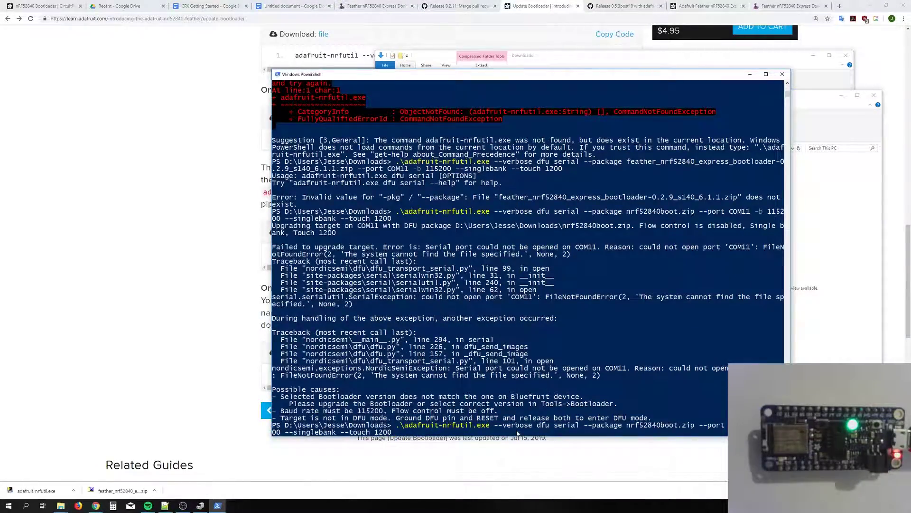
key("Return")
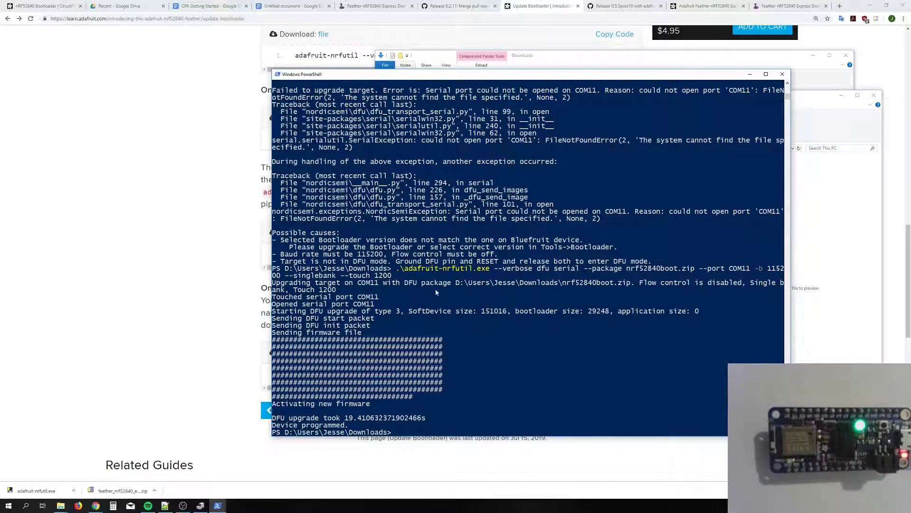
Step: Paste the copied package name nrf52840boot.zip into the blank Google document and return to PowerShell
scroll(436, 291, "up", 5)
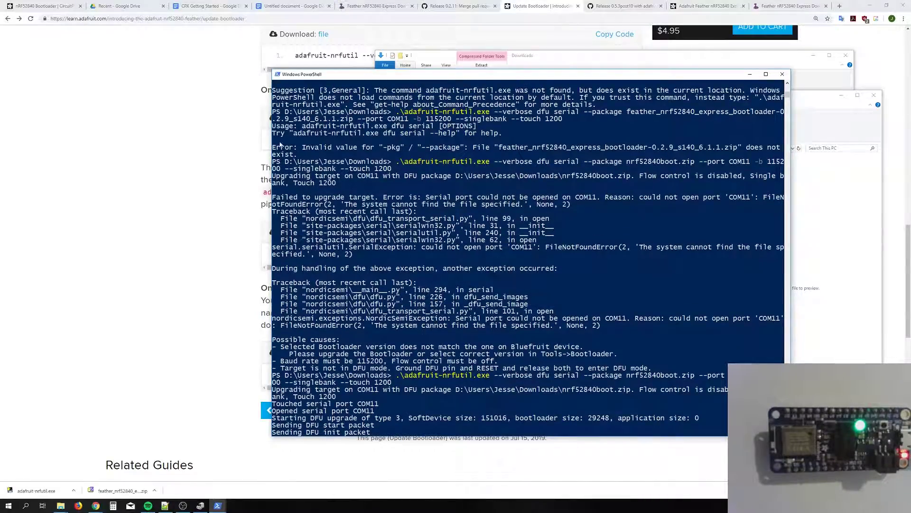
left_click(292, 6)
right_click(388, 133)
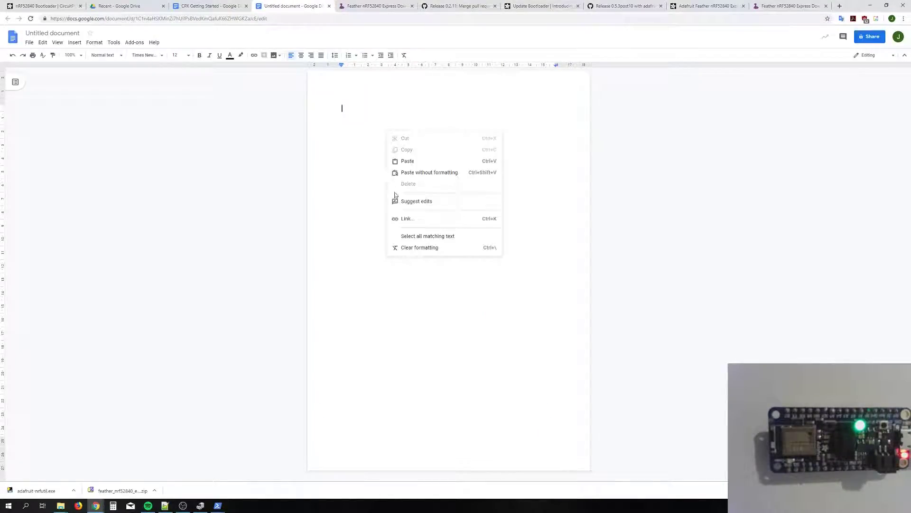
left_click(413, 161)
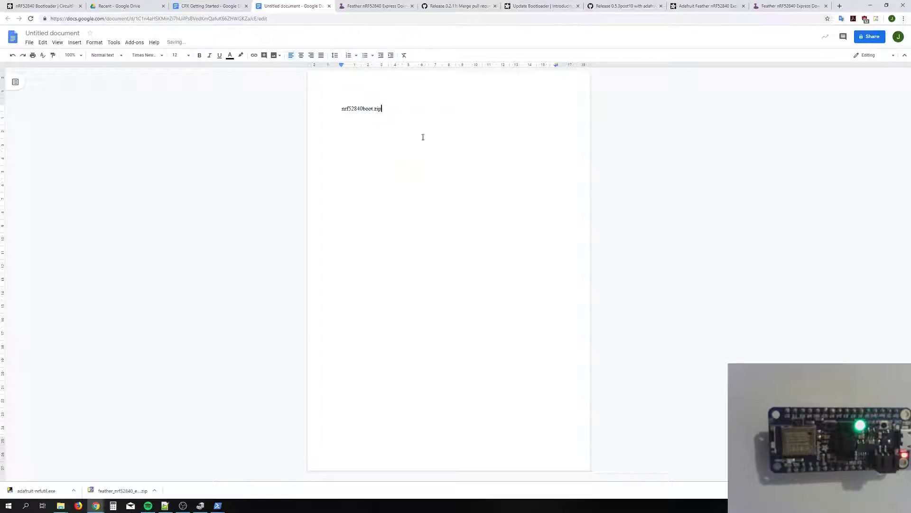
key("alt+Tab")
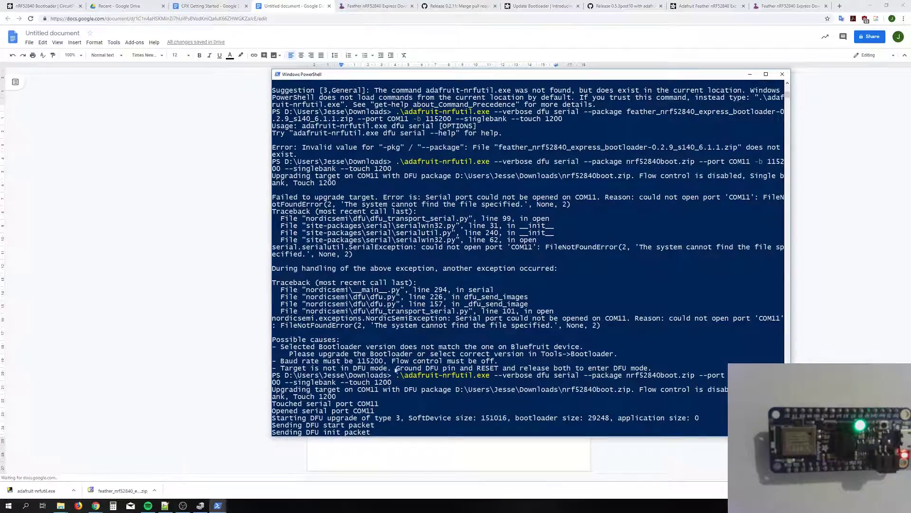
left_click(415, 432)
right_click(415, 432)
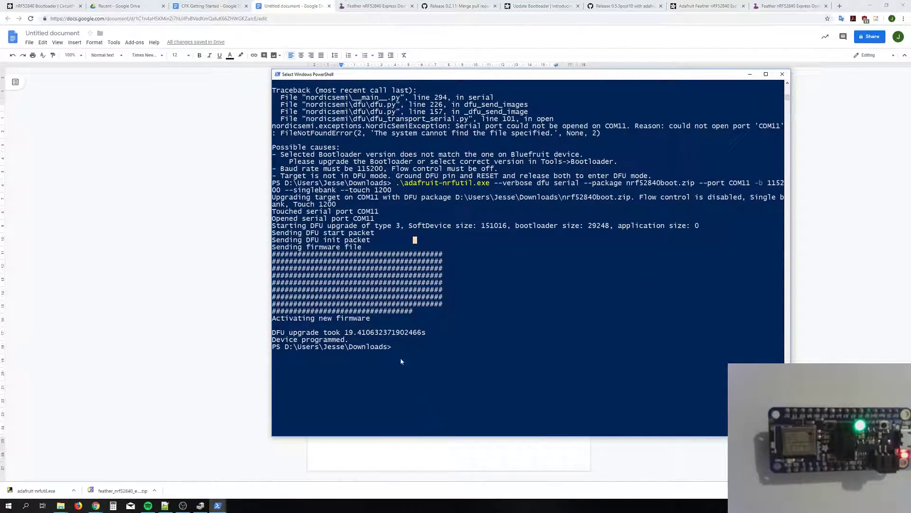
key("Up")
key("shift+Left")
key("shift+Left")
key("shift+Left")
key("shift+Left")
key("shift+Left")
key("shift+Left")
key("shift+Left")
key("shift+Left")
key("shift+Left")
key("shift+Left")
key("shift+Left")
key("shift+Left")
key("shift+Left")
key("shift+Left")
key("shift+Left")
key("shift+Left")
key("shift+Left")
key("shift+Left")
key("shift+Left")
key("shift+Left")
key("shift+Left")
key("shift+Left")
key("shift+Left")
key("shift+Left")
key("shift+Left")
key("shift+Left")
key("shift+Left")
key("shift+Left")
key("shift+Left")
key("shift+Left")
key("shift+Left")
key("shift+Left")
key("shift+Left")
key("shift+Left")
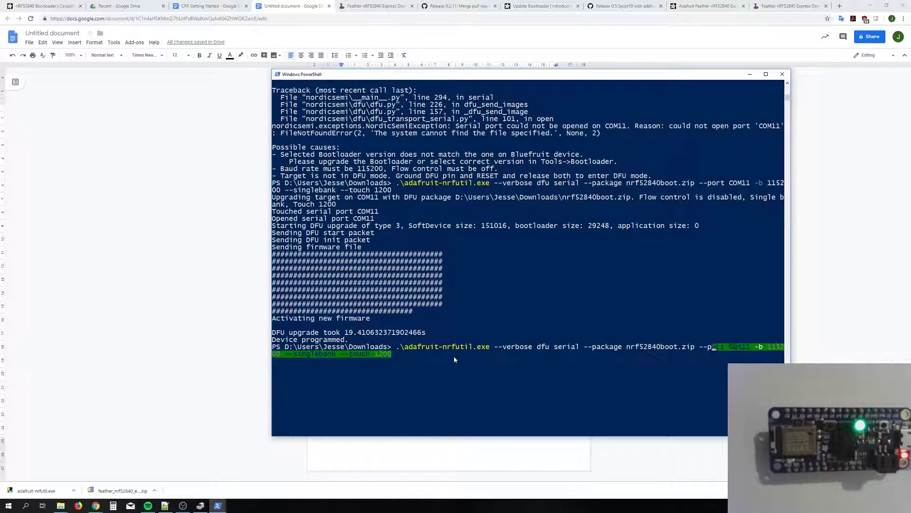
key("shift+Left")
key("shift+Left")
key("shift+Left")
key("shift+Left")
key("shift+Left")
key("shift+Left")
key("shift+Left")
key("shift+Left")
key("shift+Left")
key("shift+Left")
key("shift+Left")
key("shift+Left")
key("shift+Left")
key("shift+Left")
key("shift+Left")
key("shift+Left")
key("shift+Left")
key("shift+Left")
key("shift+Left")
key("shift+Left")
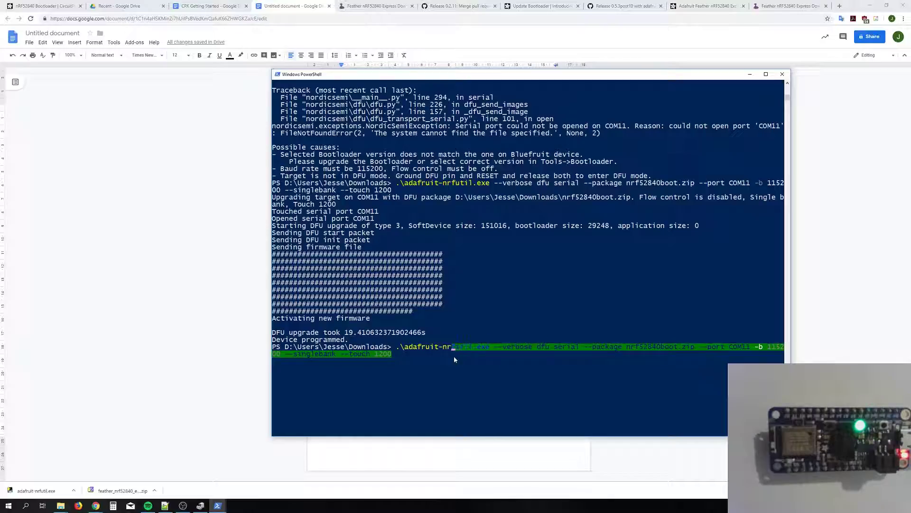
type("nrf52840boot.zip")
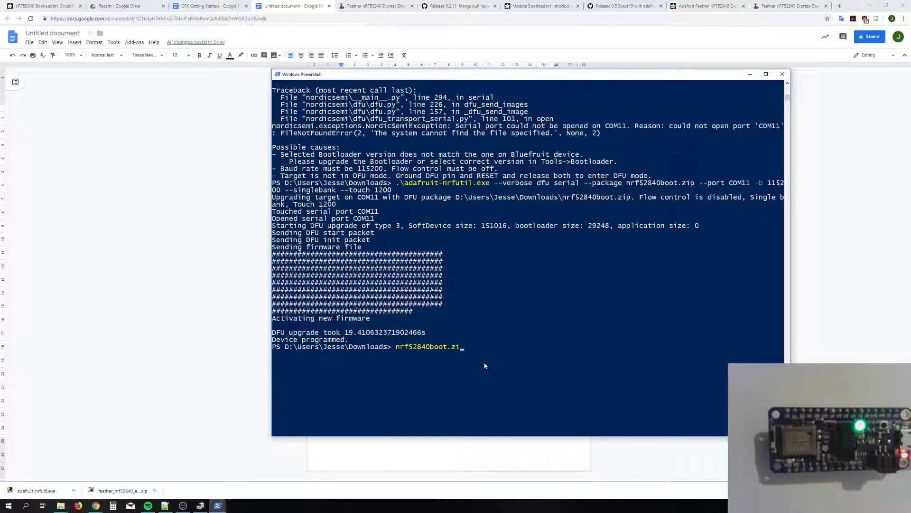
Step: Recall and copy the full adafruit-nrfutil.exe update command in PowerShell and paste it over nrf52840boot.zip in the Google document
key("Up")
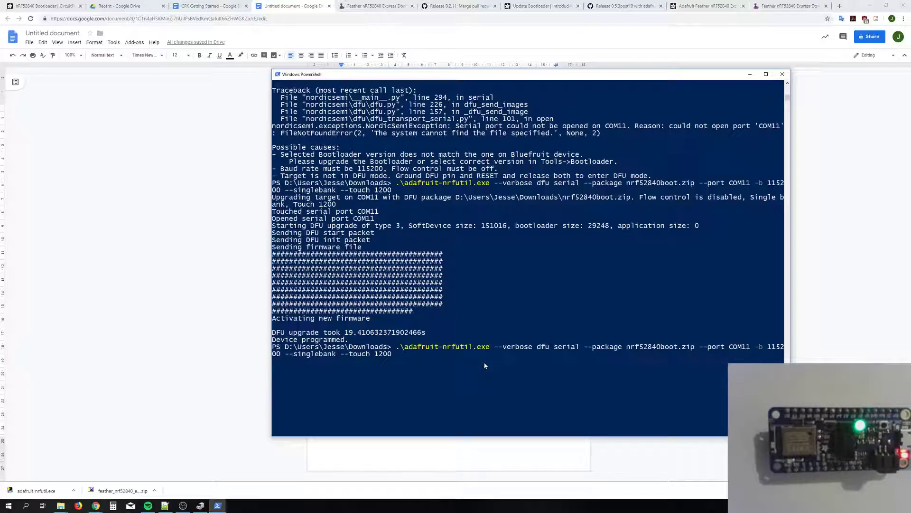
key("ctrl+a")
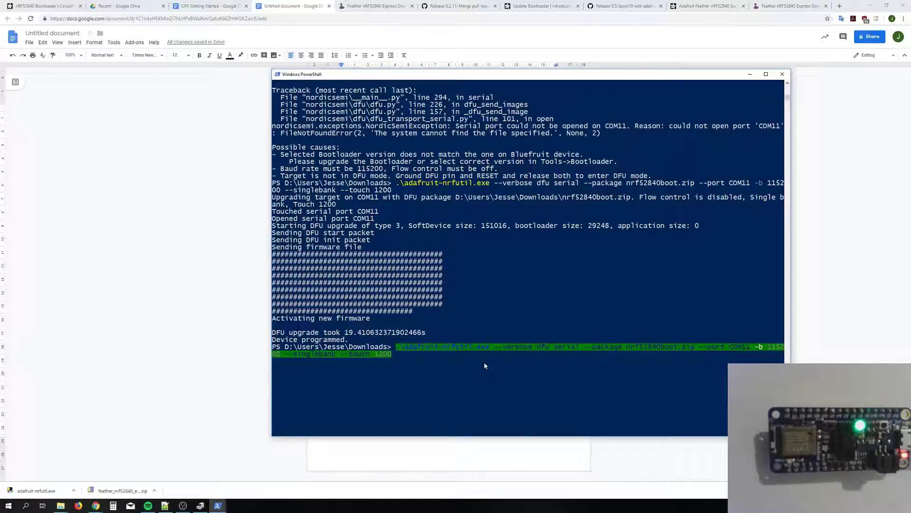
key("ctrl+c")
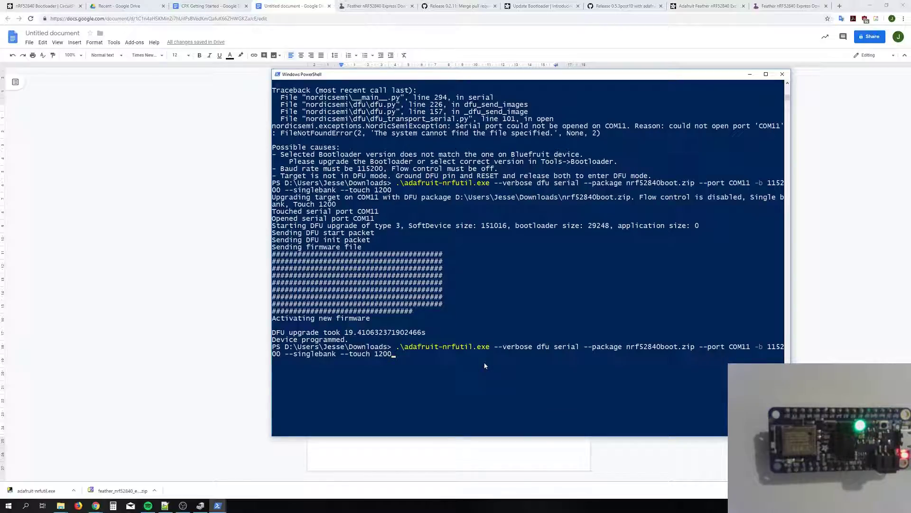
left_click(325, 49)
left_click_drag(401, 110, 227, 106)
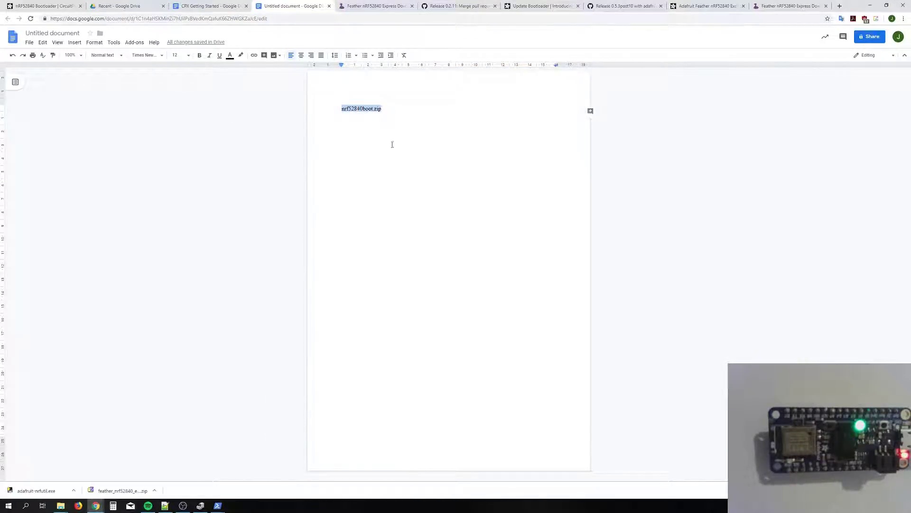
key("ctrl+v")
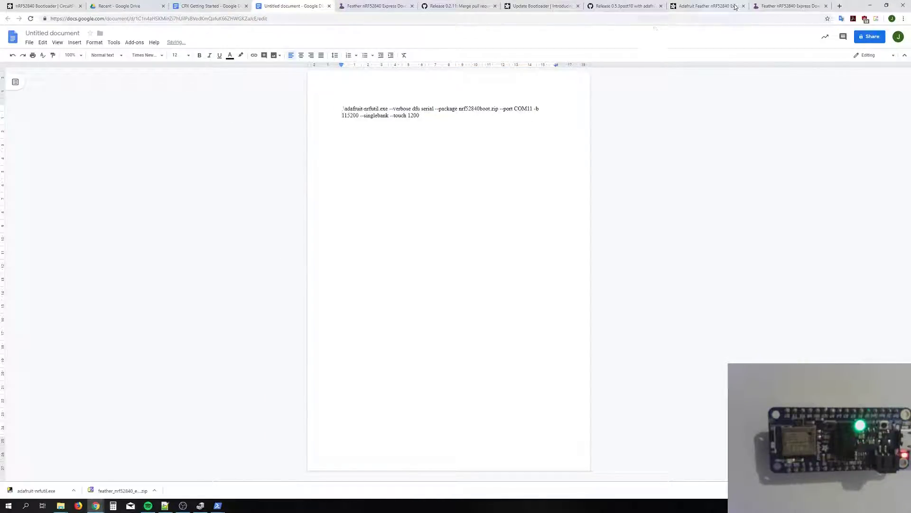
Step: Open the FTHR840BOOT drive in File Explorer and preview INFO_UF2.TXT to check the board's bootloader version
left_click(60, 505)
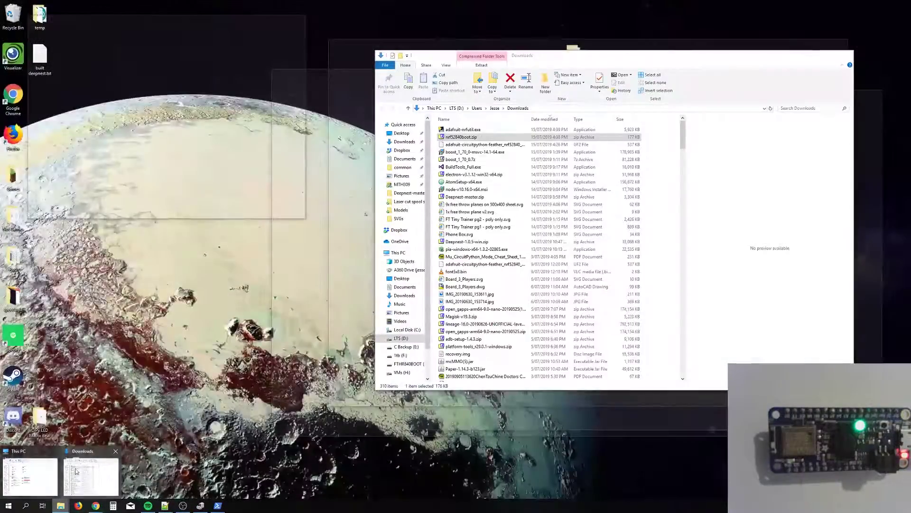
left_click(30, 477)
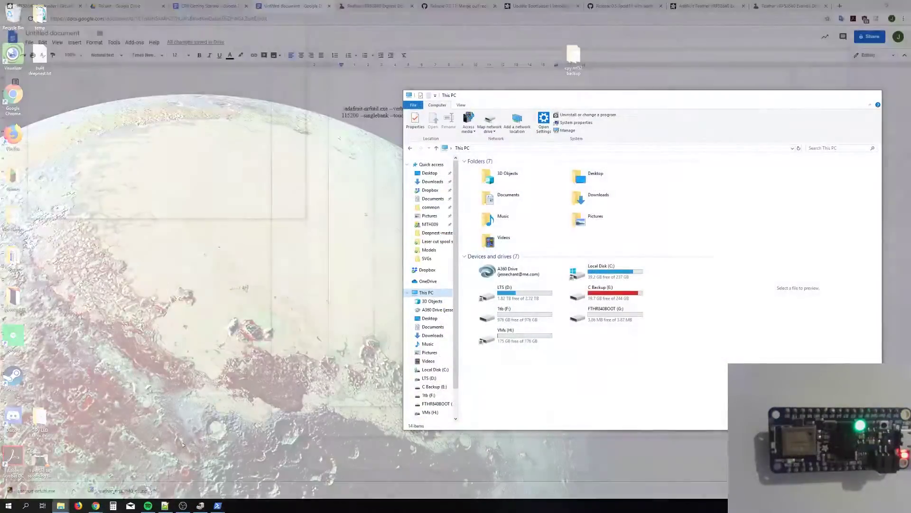
double_click(604, 311)
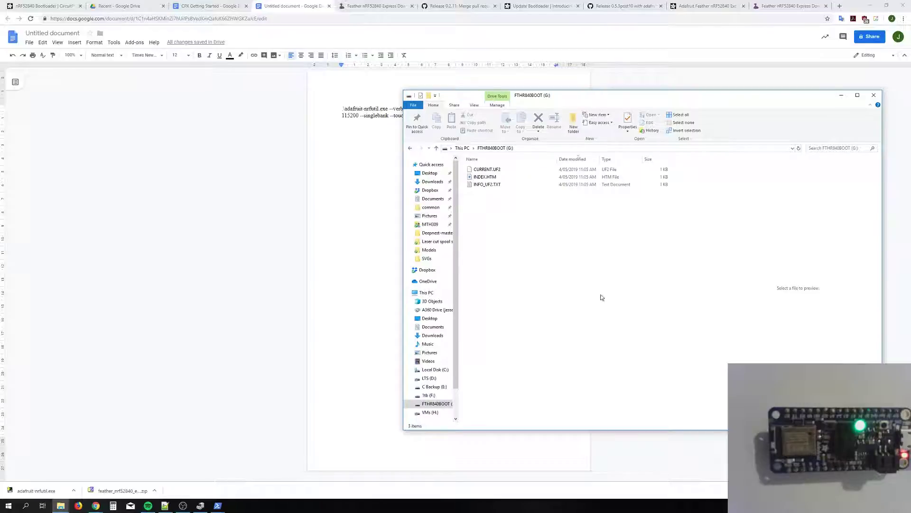
left_click(495, 184)
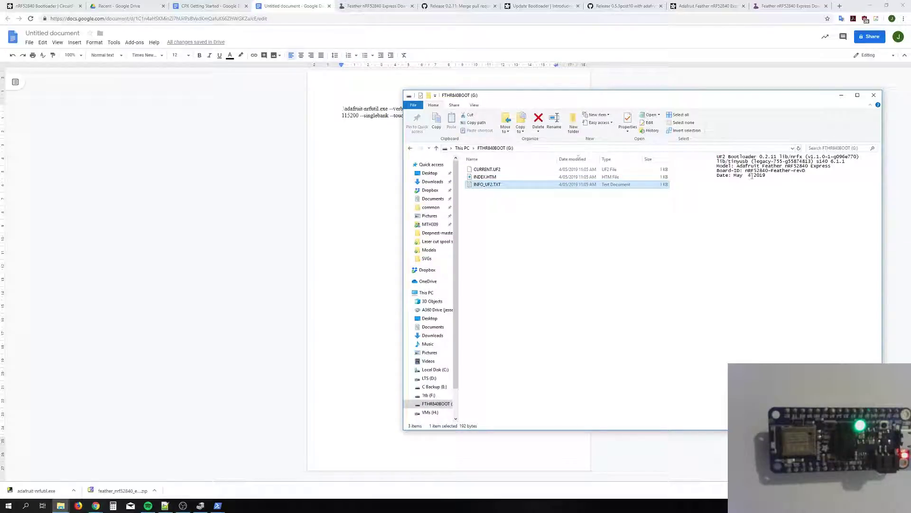
left_click(771, 156)
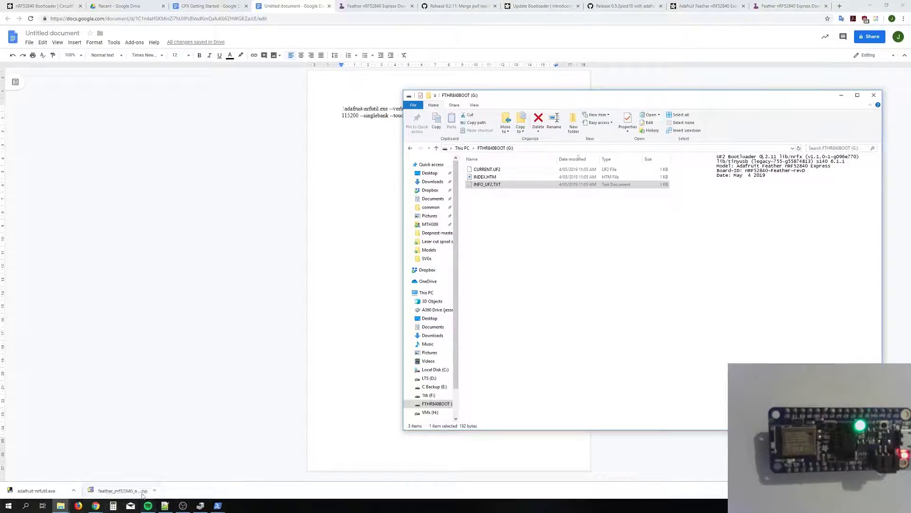
Step: Return to Chrome and try to show the downloaded feather_nrf52840 bootloader zip in its folder
left_click_drag(110, 501, 127, 494)
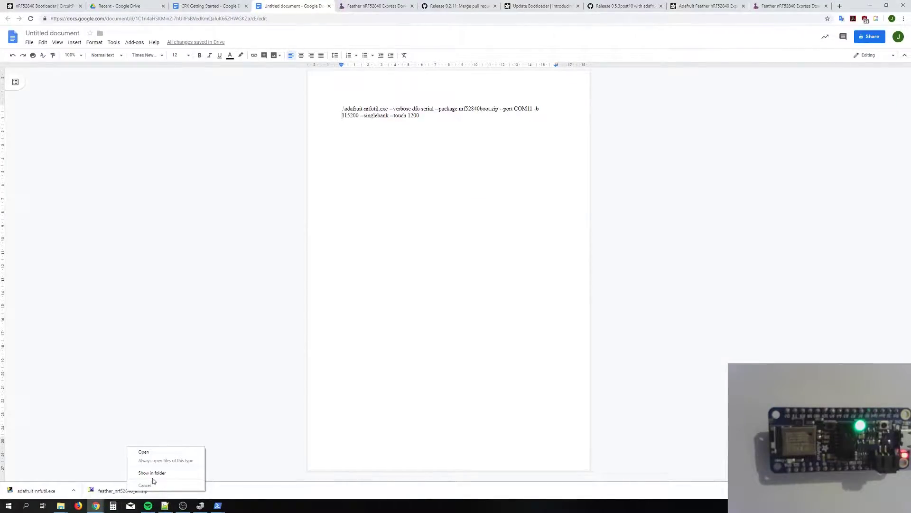
left_click(189, 472)
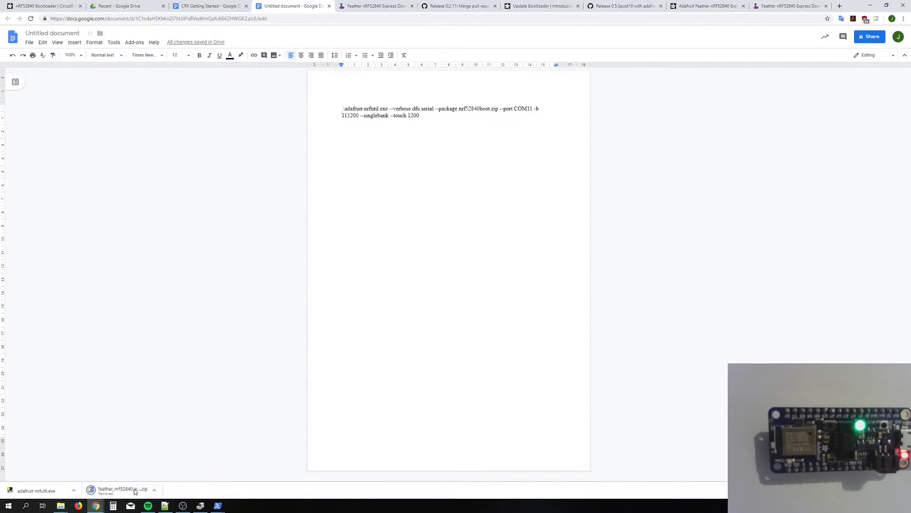